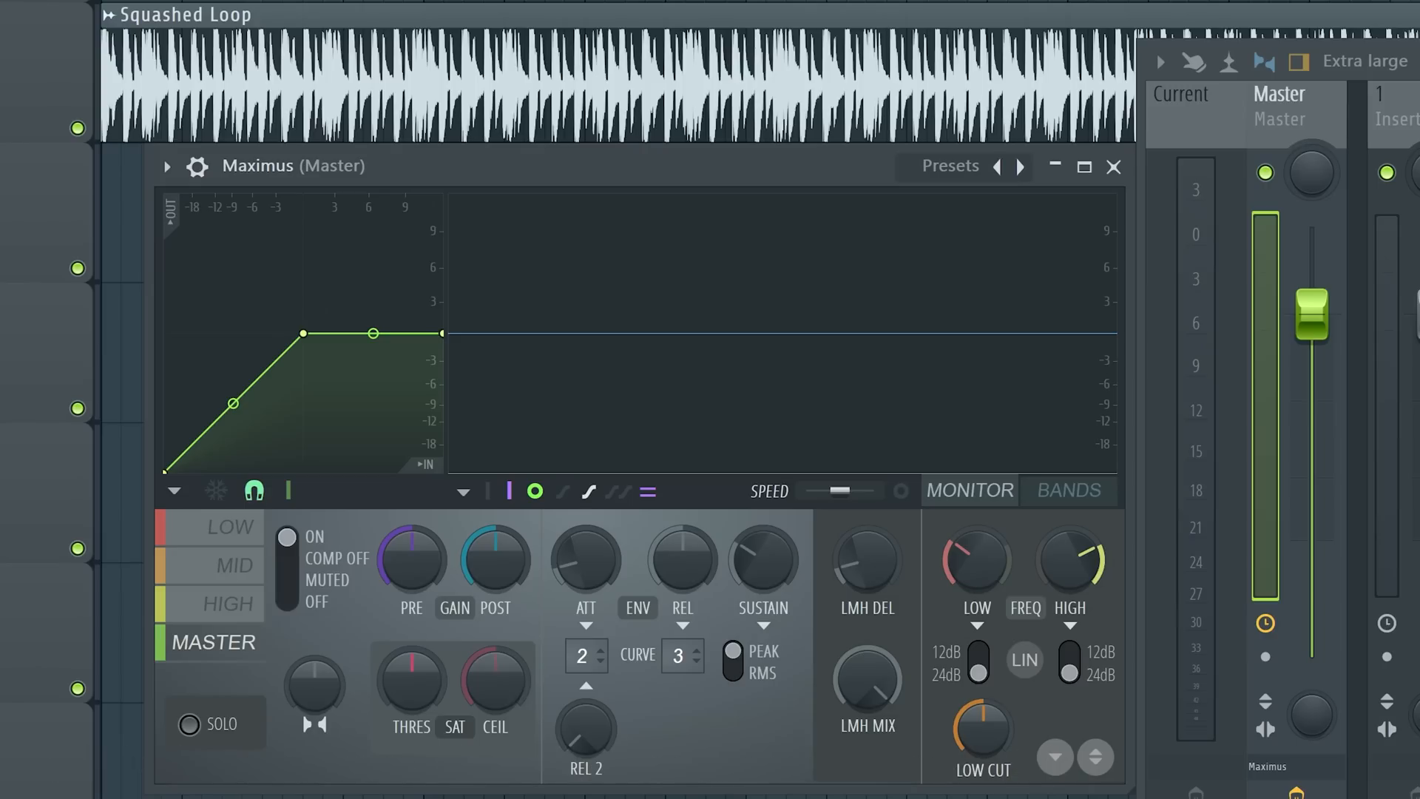
- Bend the lower segment of the MASTER band's compression curve steeply downward while auditioning the loop
key("space")
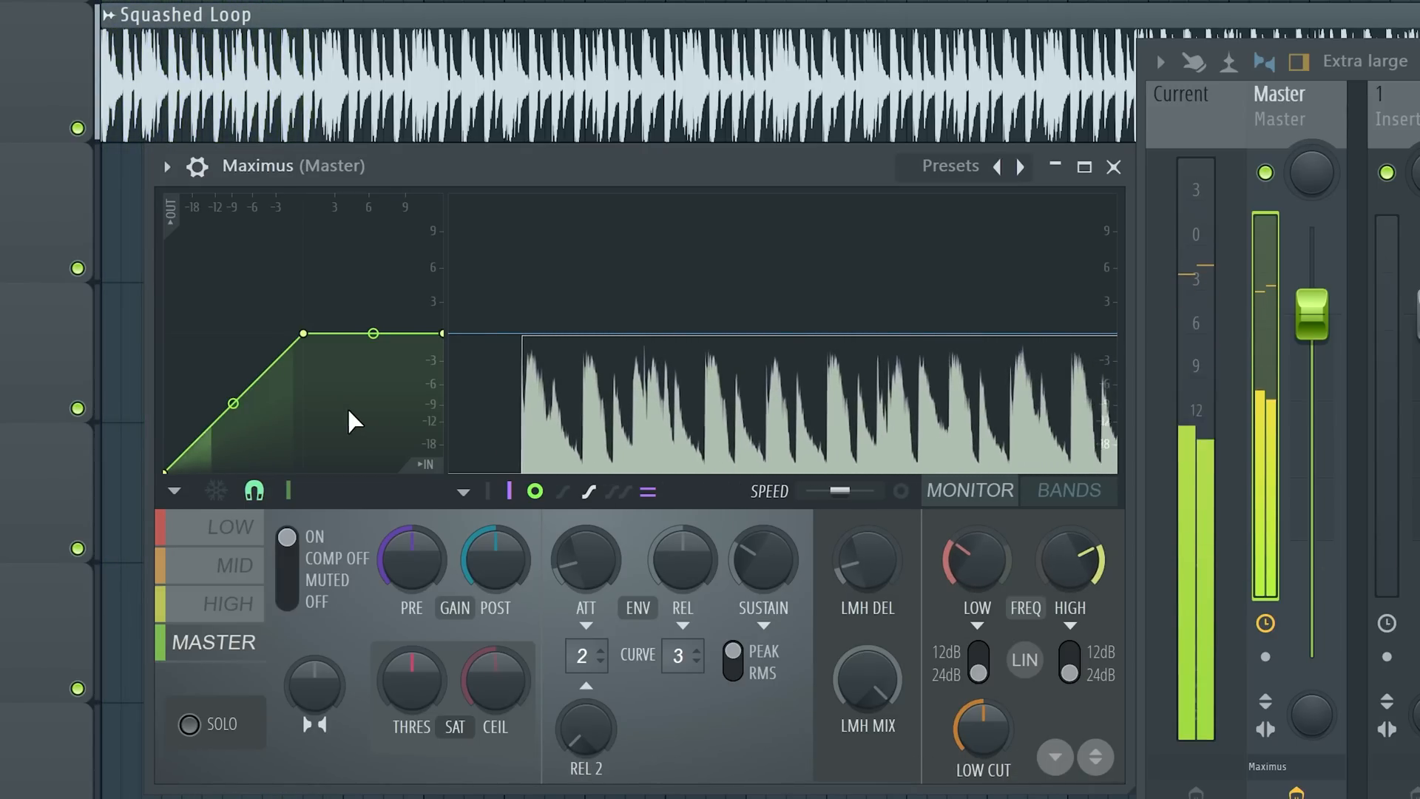
key("space")
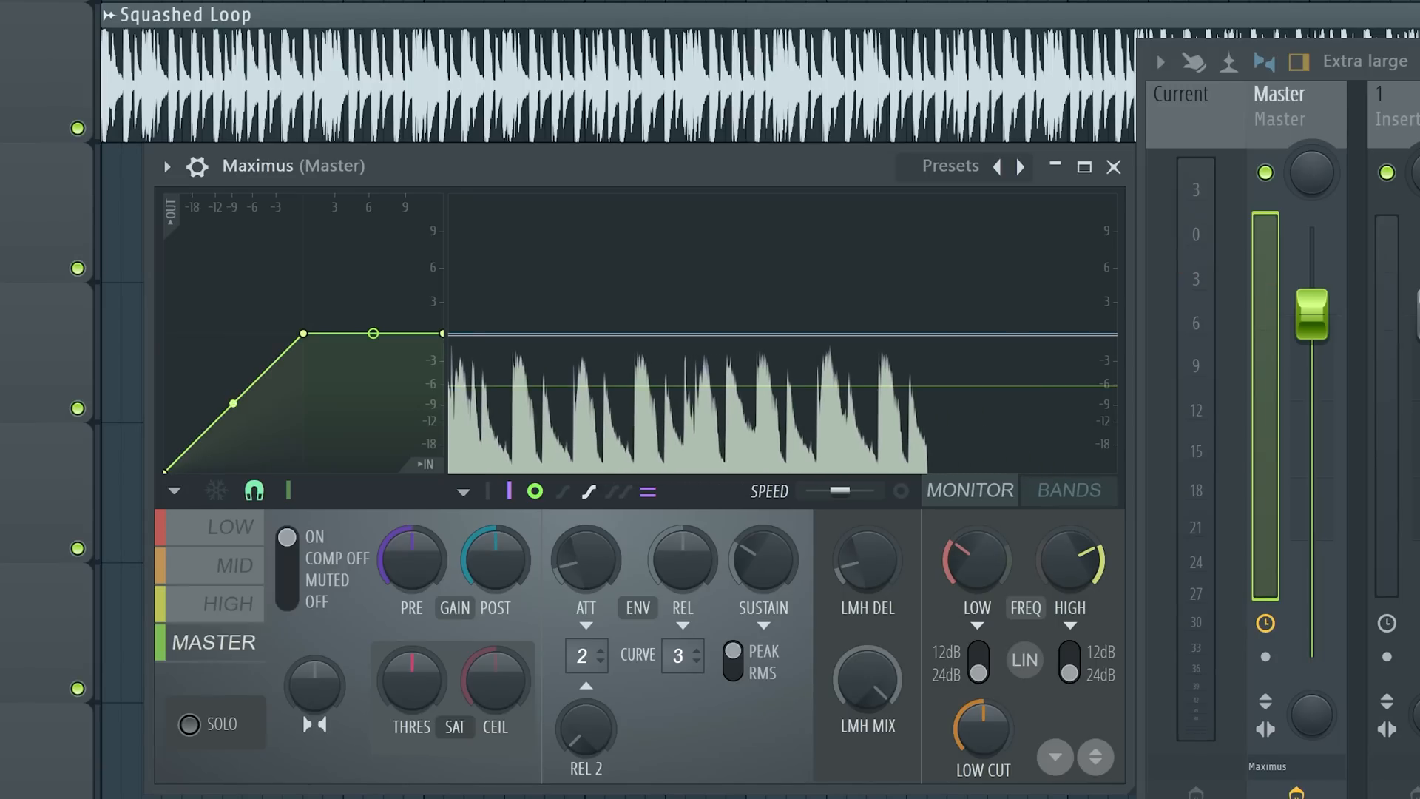
left_click_drag(233, 403, 233, 412)
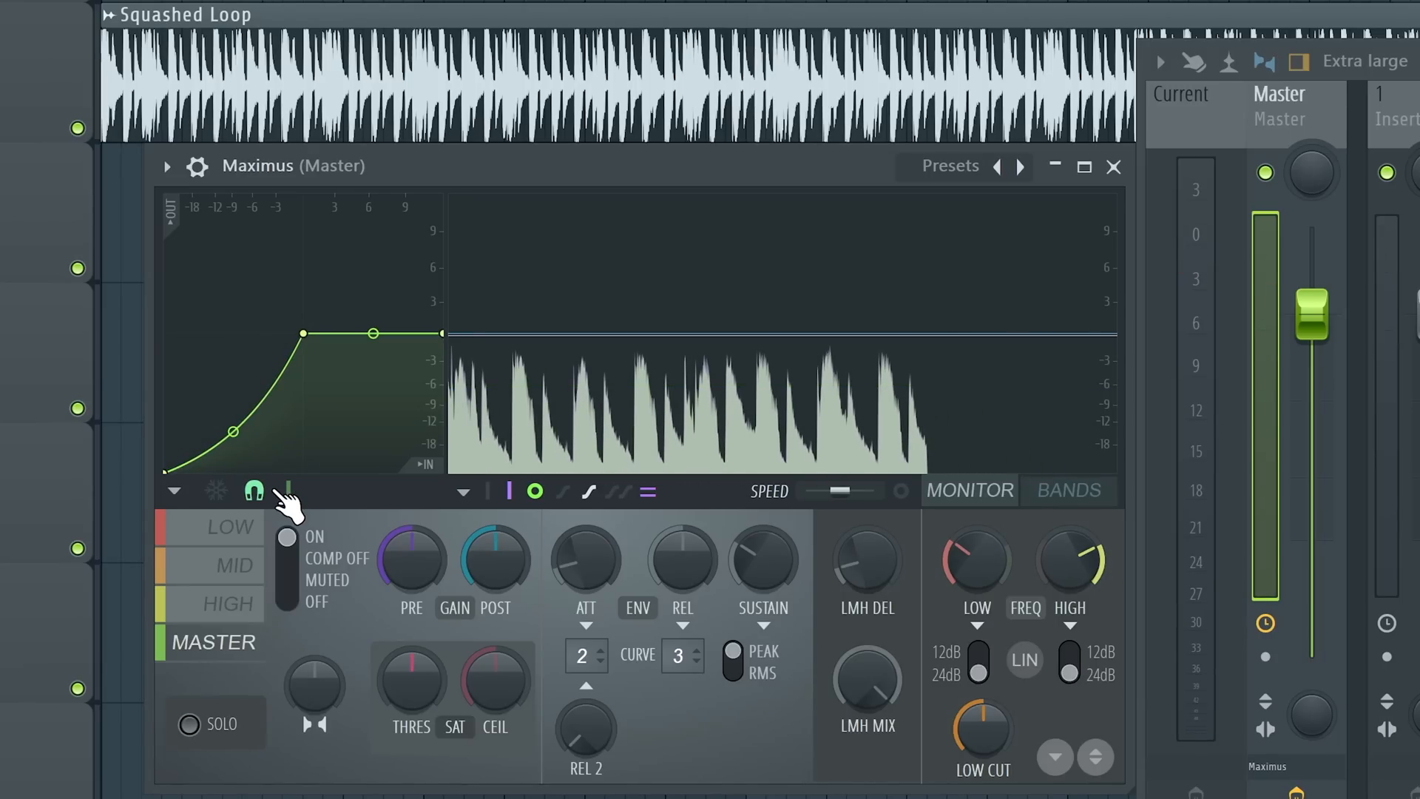
key("space")
left_click_drag(233, 431, 233, 452)
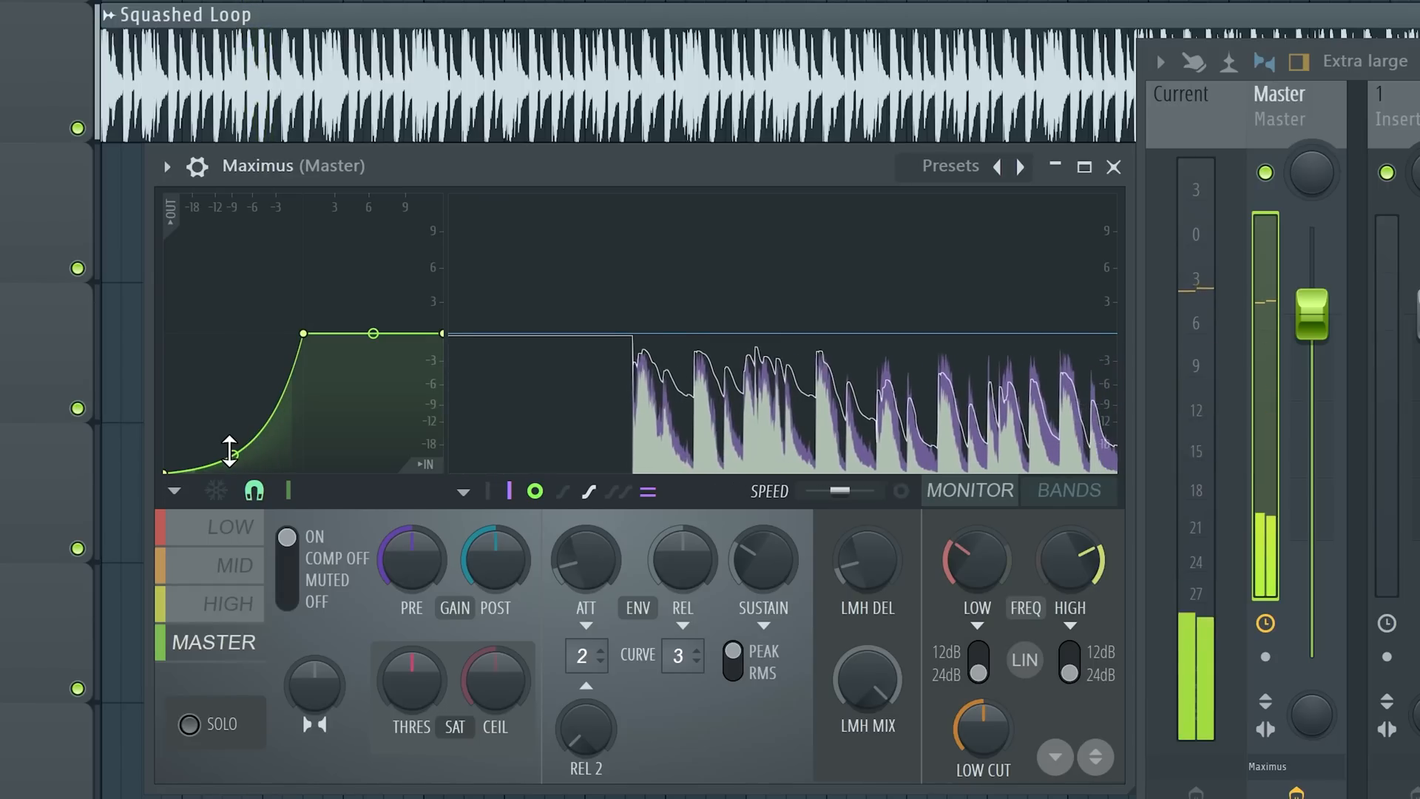
key("space")
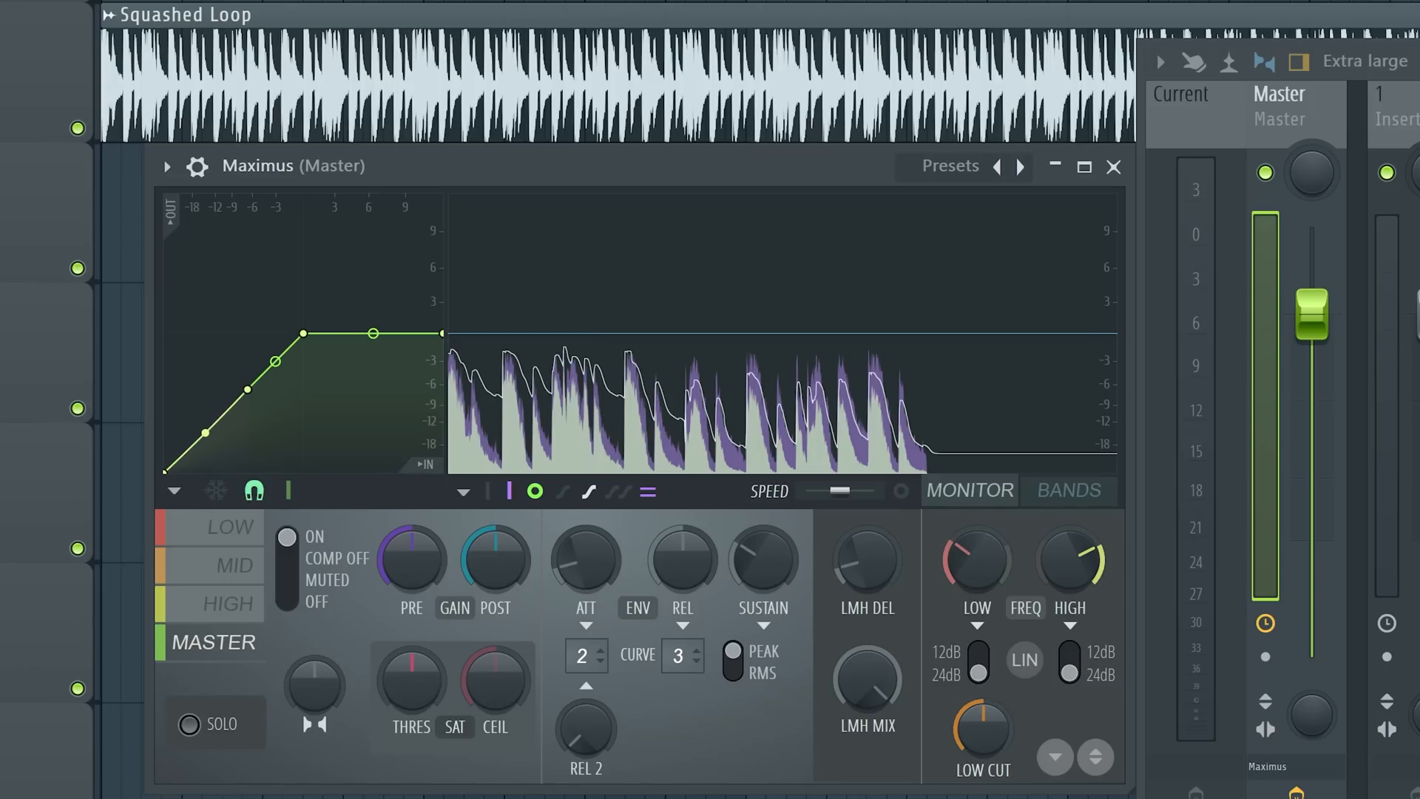
- Bend the MASTER curve's lowest segment downward during playback, and restore the straight curve
key("space")
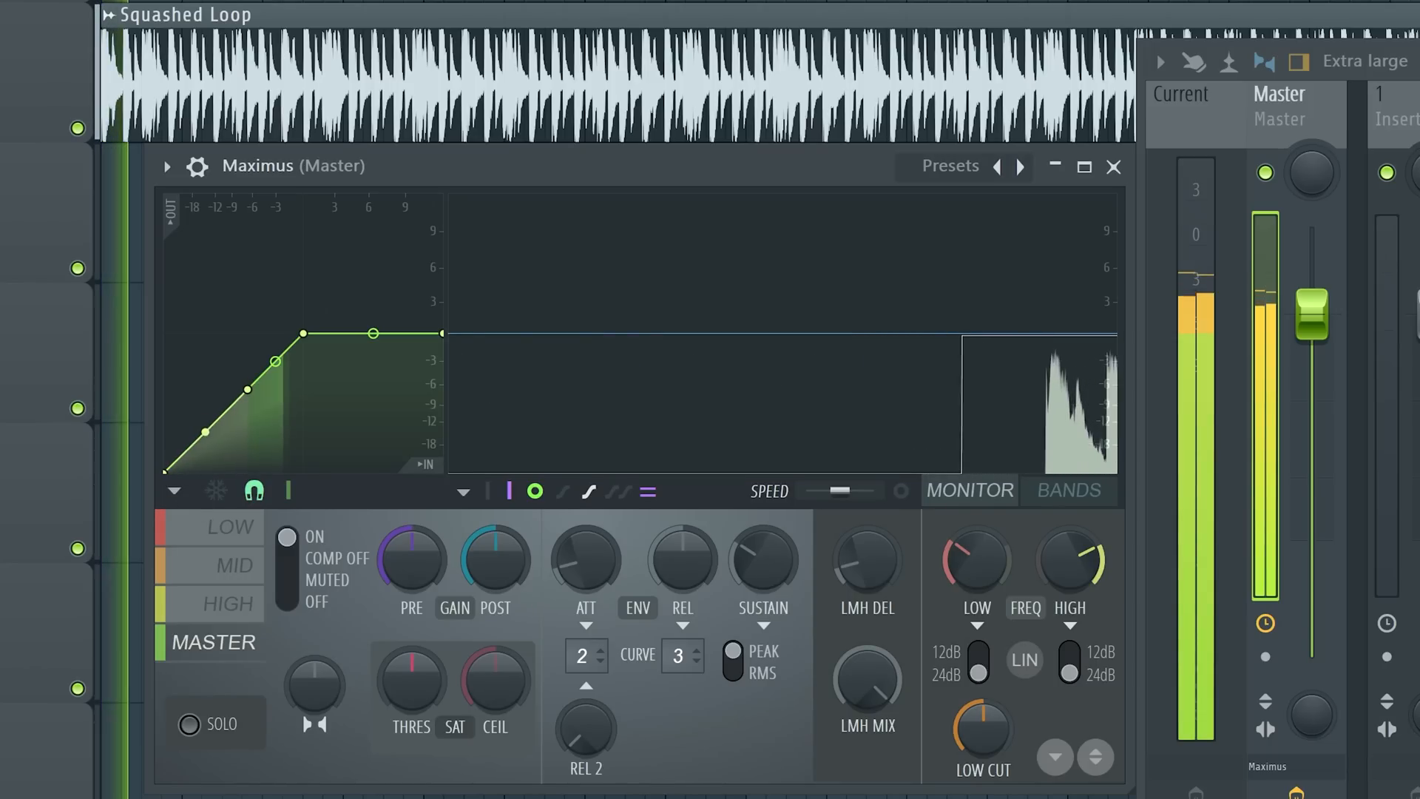
left_click_drag(206, 444, 205, 459)
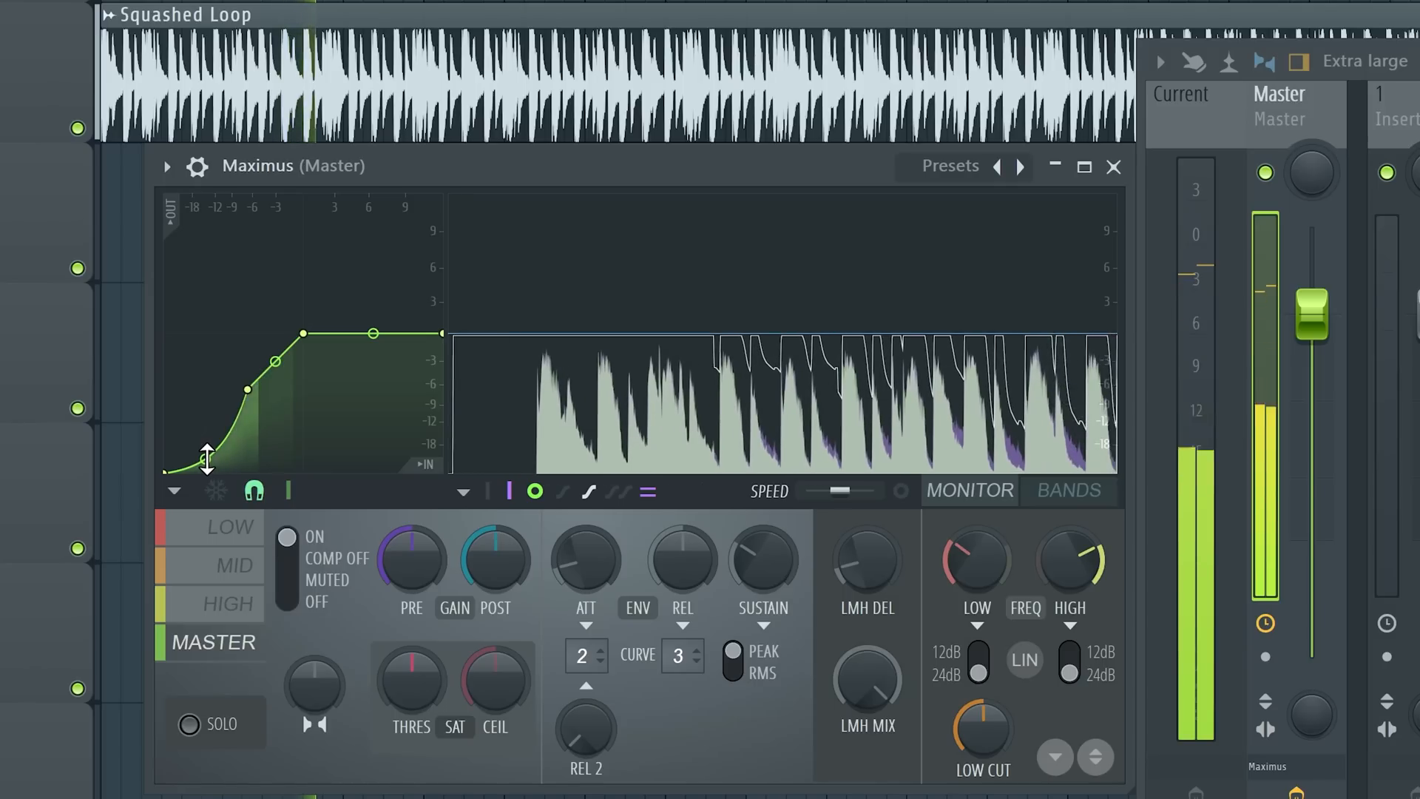
key("space")
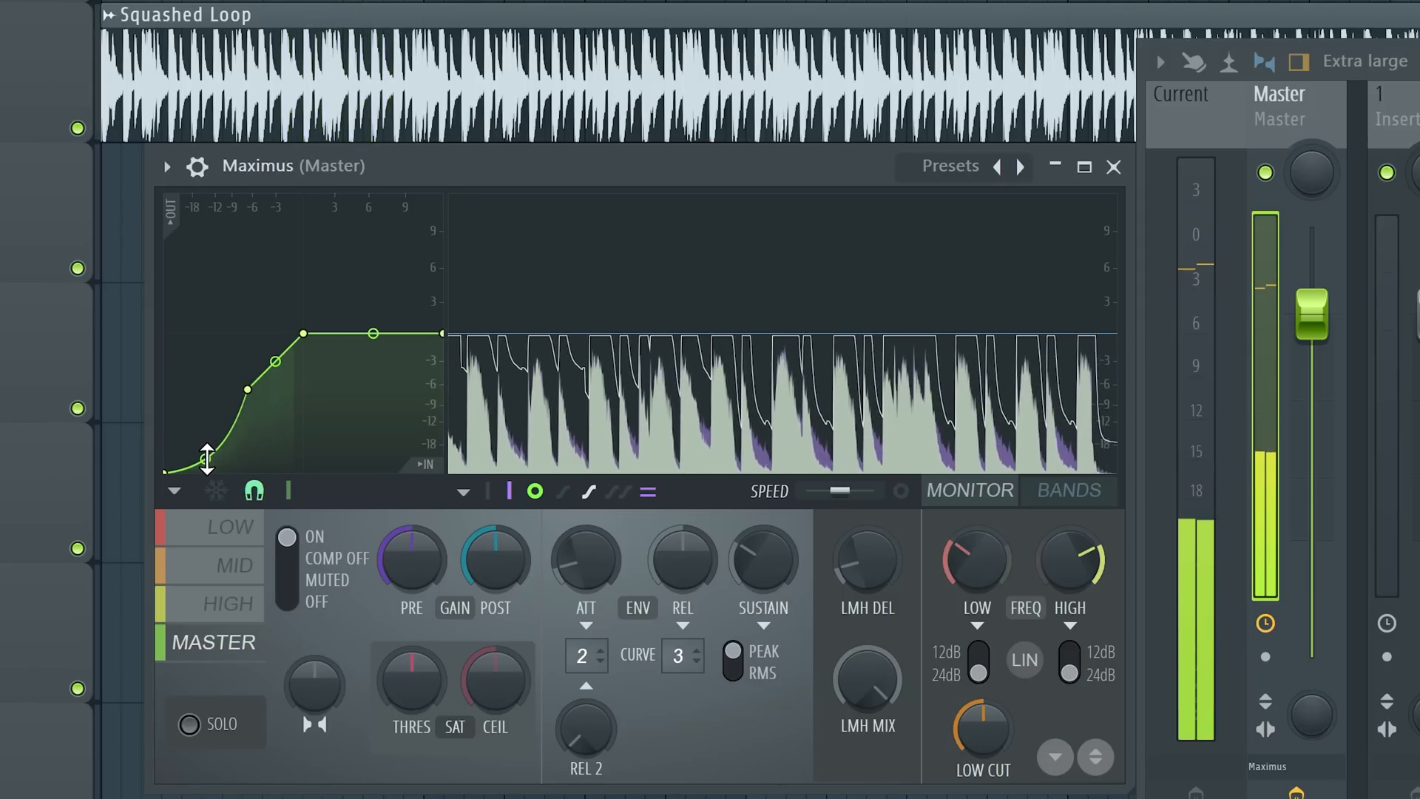
right_click(254, 411)
left_click(258, 420)
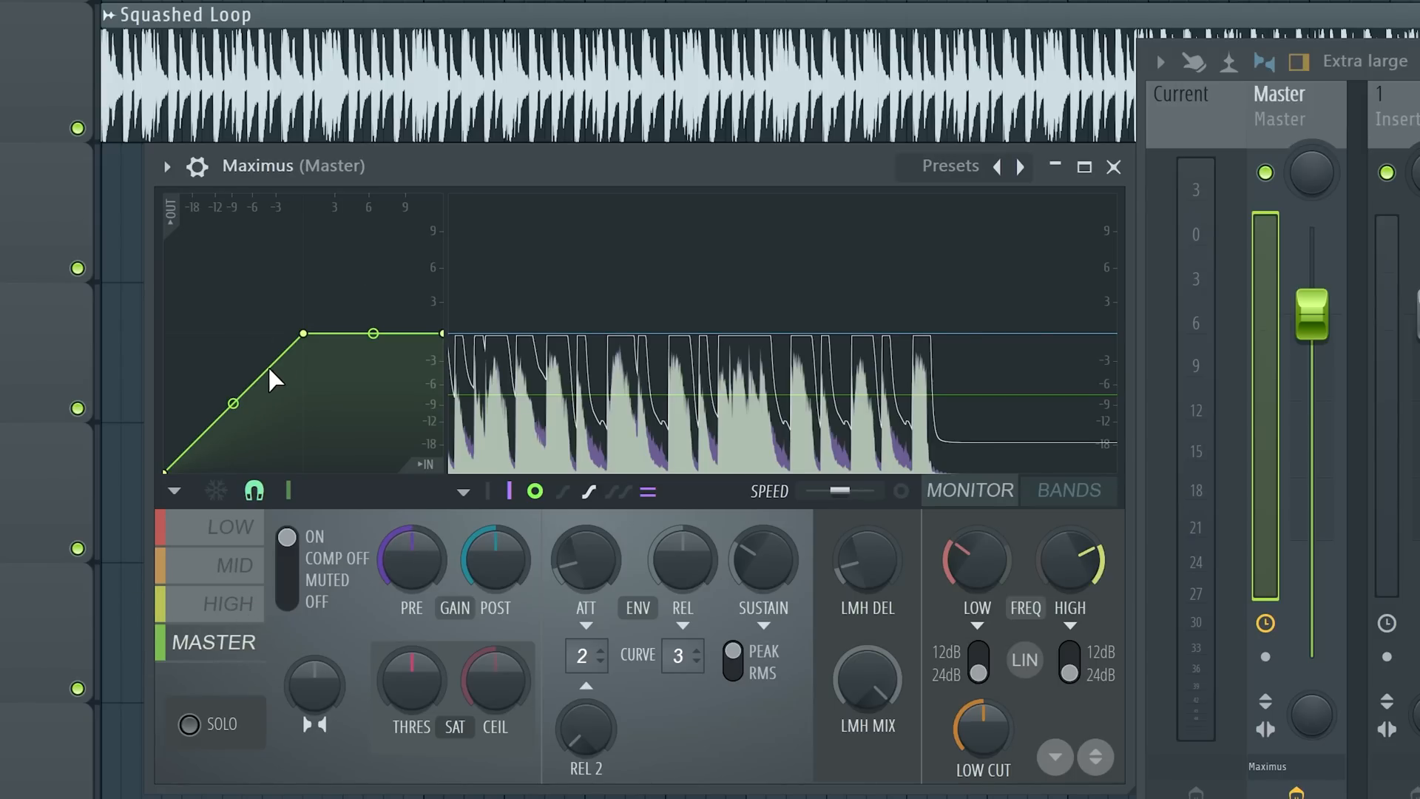
- On the HIGH band, add a curve point at about -9 dB and bend the segment beneath it downward
left_click(244, 608)
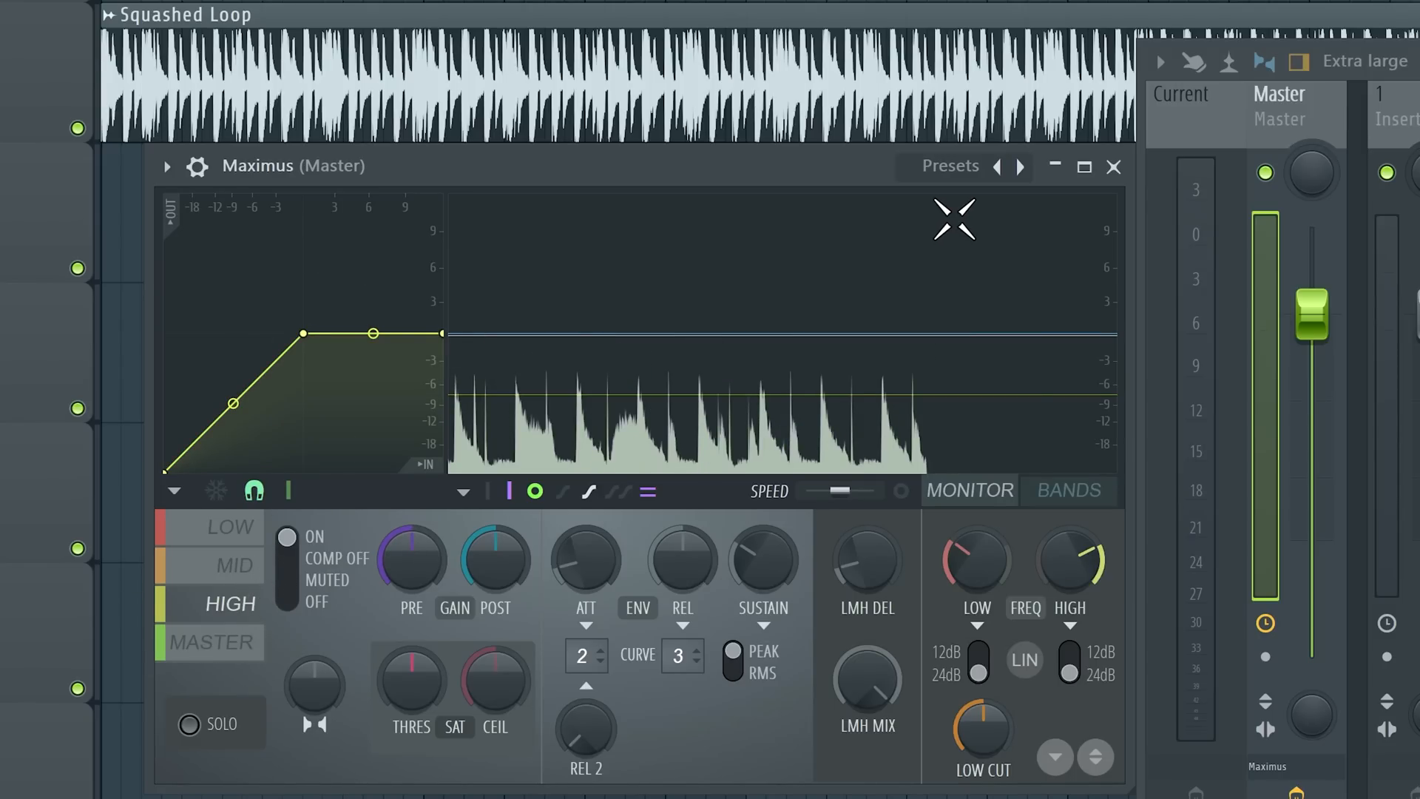
key("space")
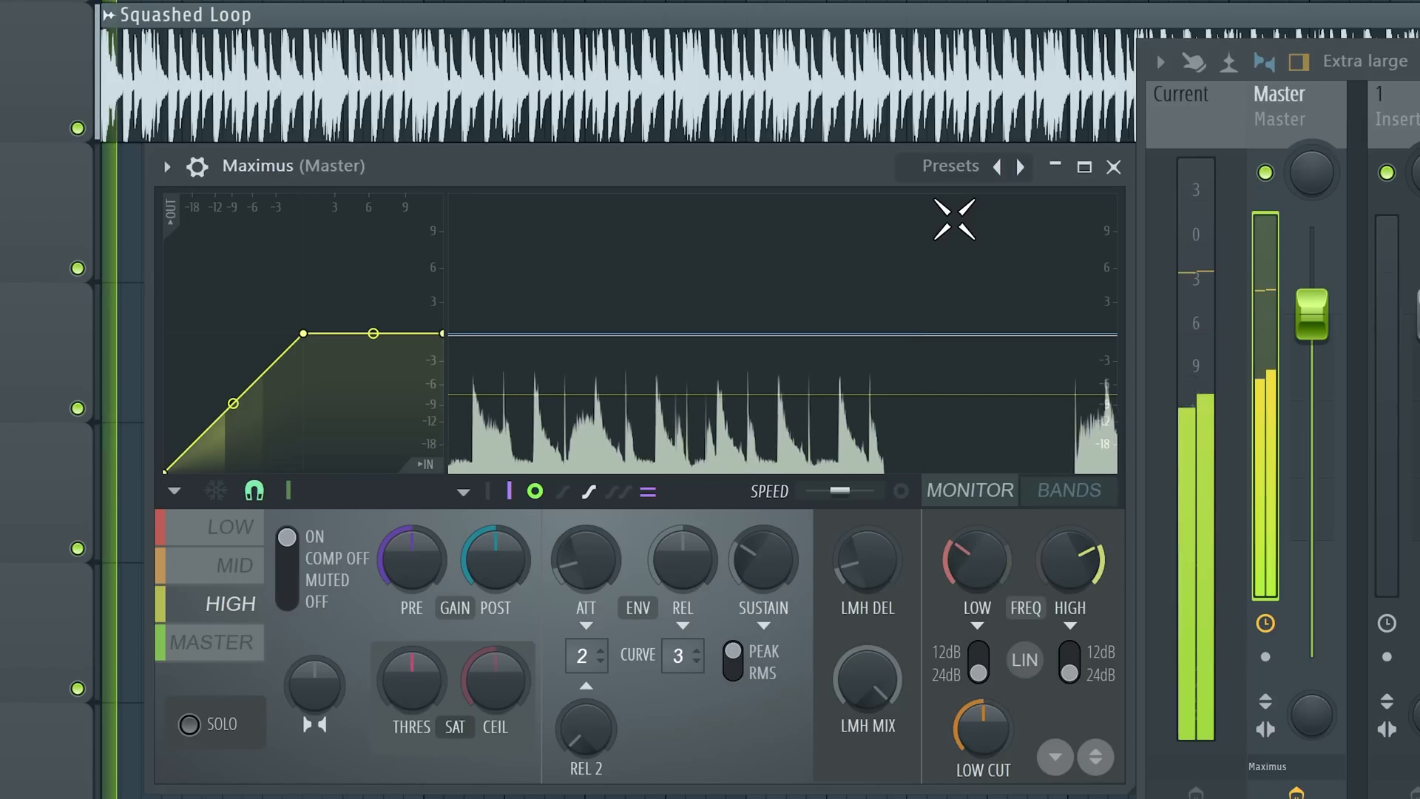
key("space")
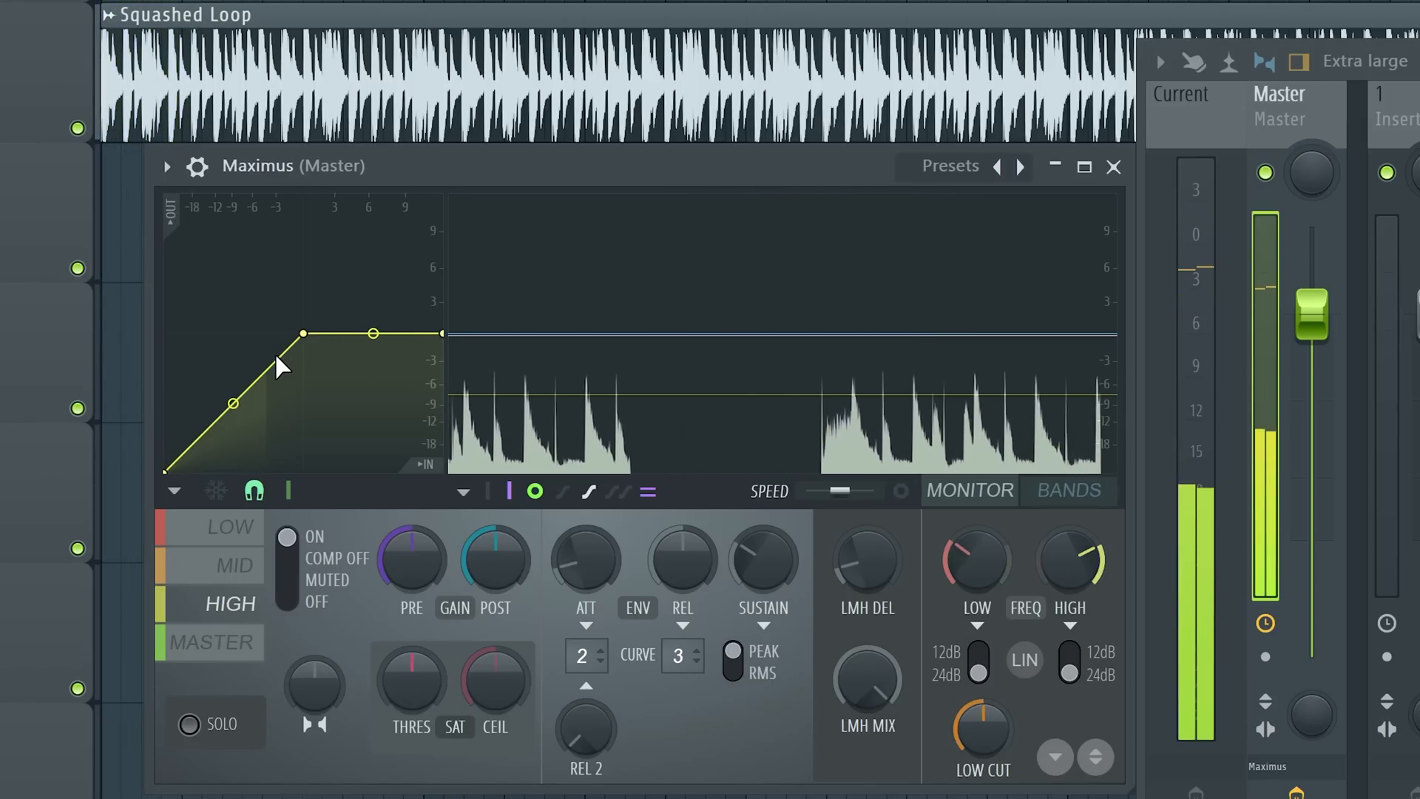
right_click(268, 362)
left_click_drag(266, 362, 234, 389)
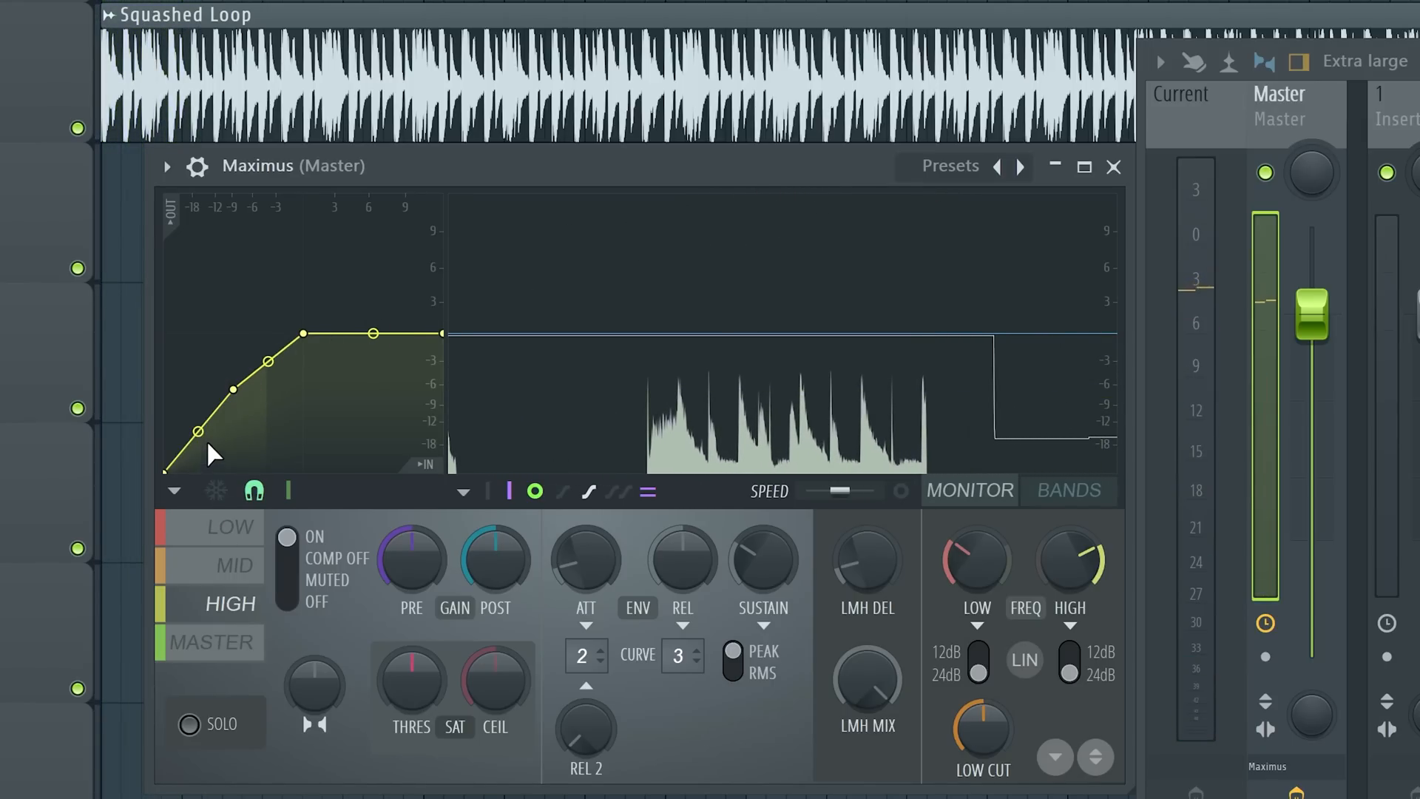
left_click_drag(199, 457, 198, 459)
key("space")
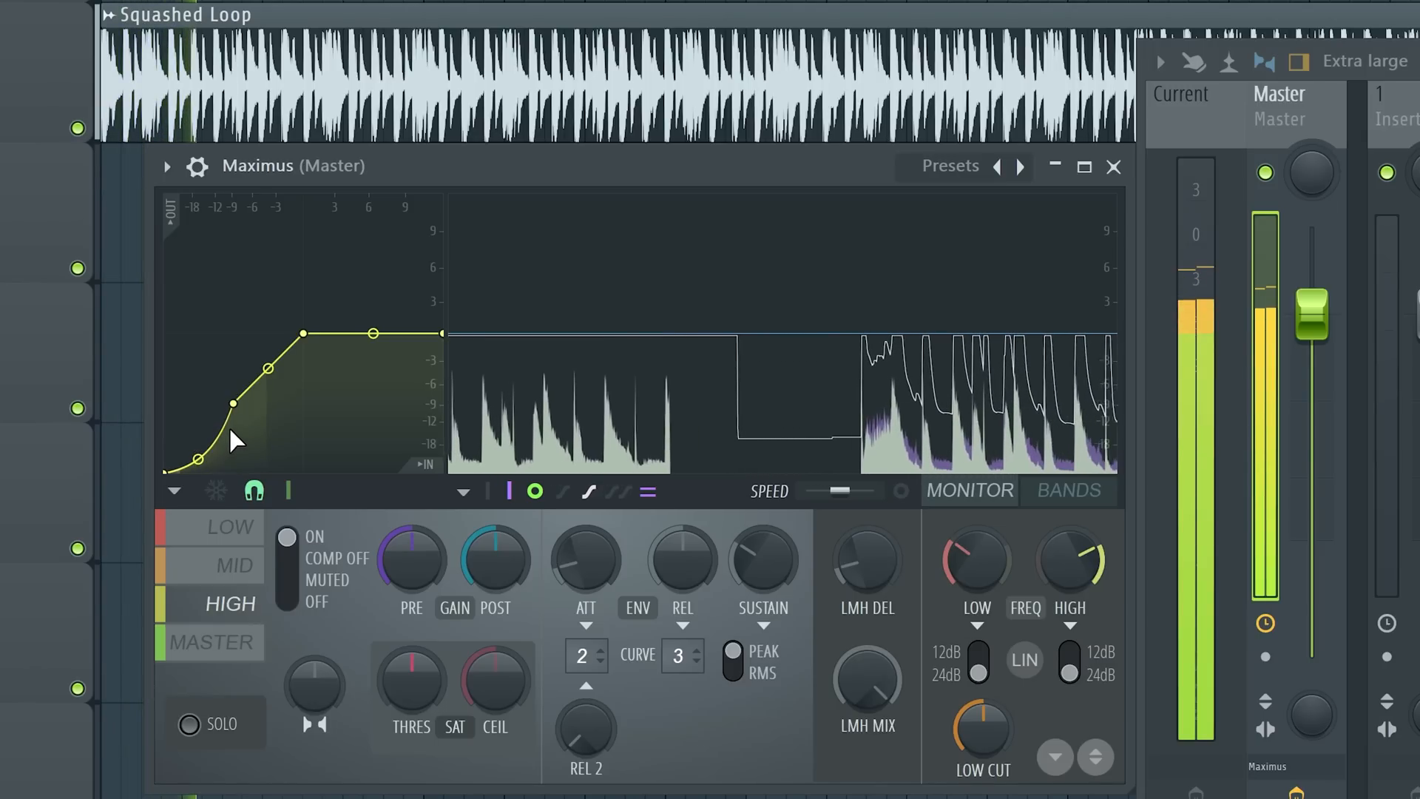
- Compare the playing loop with the HIGH band switched off and back on
left_click(295, 611)
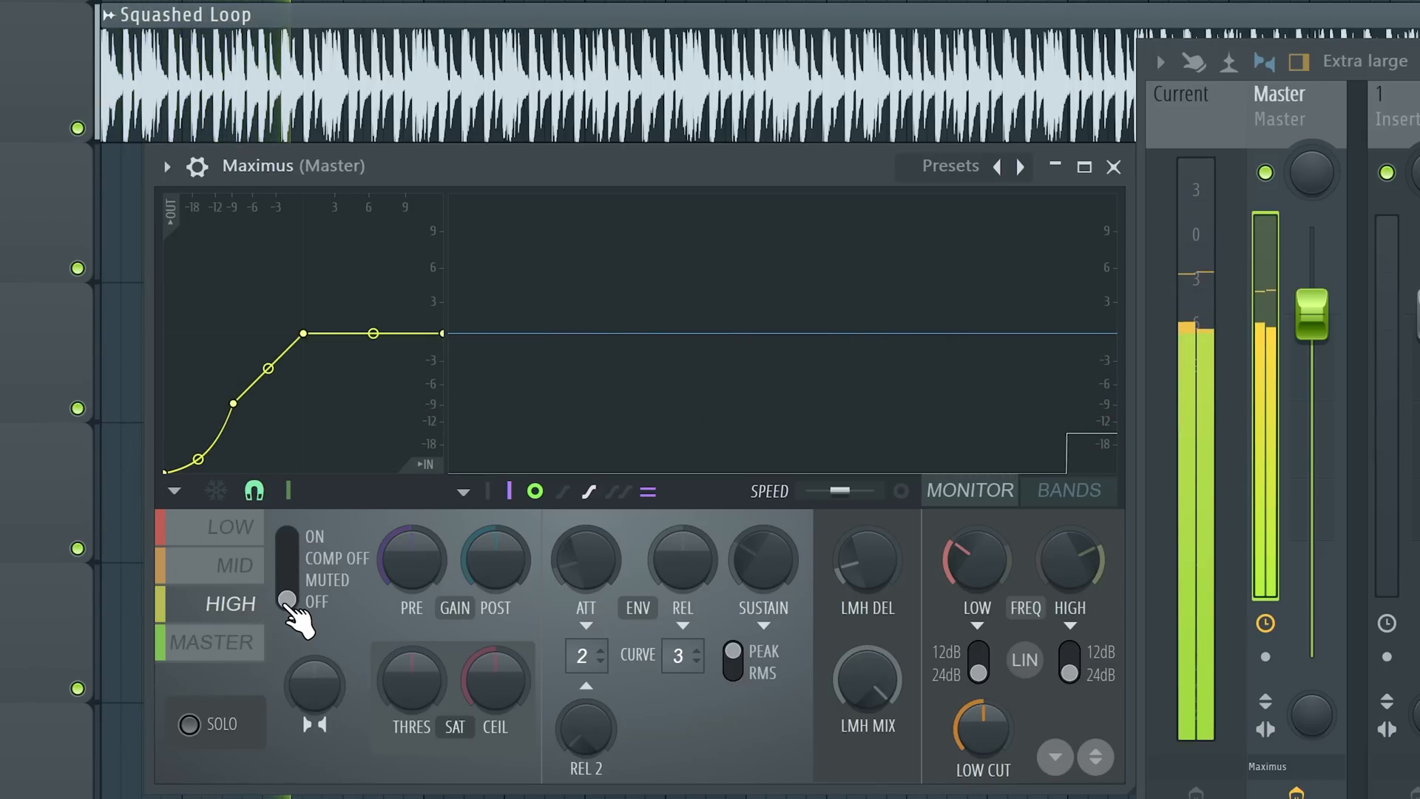
left_click(289, 542)
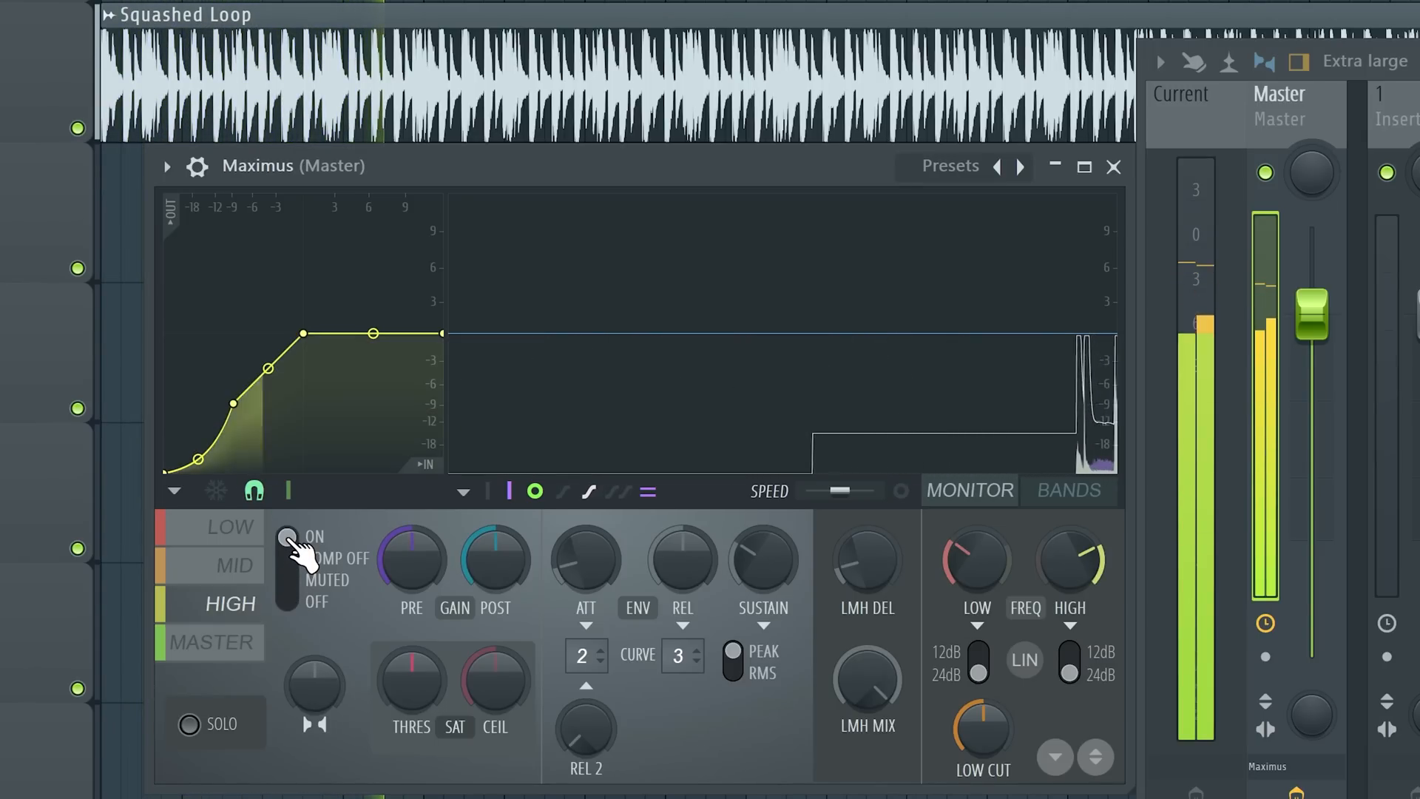
key("space")
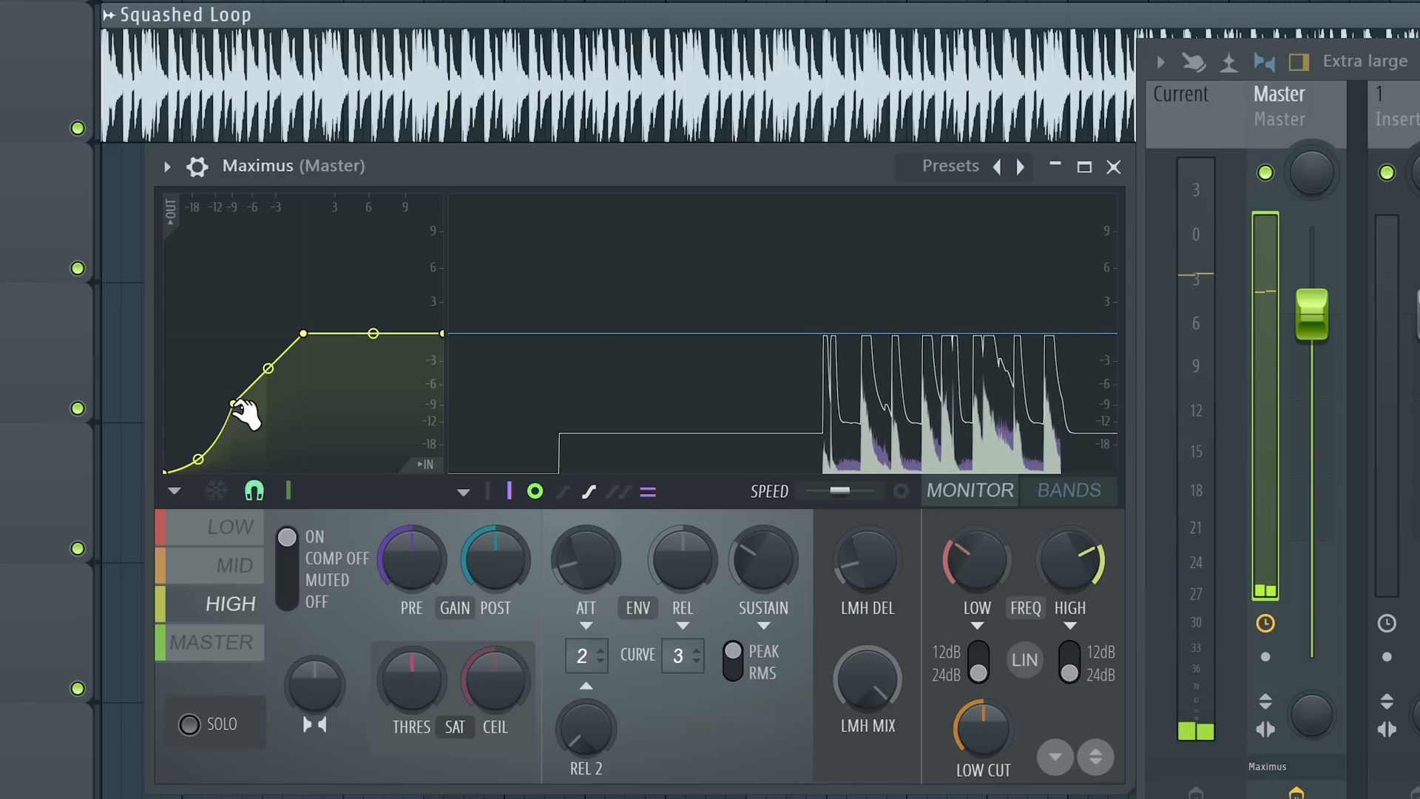
- Lower the HIGH crossover frequency to about 1.5 kHz and readjust the HIGH curve point to about -9 dB
left_click_drag(234, 403, 248, 389)
left_click(1068, 492)
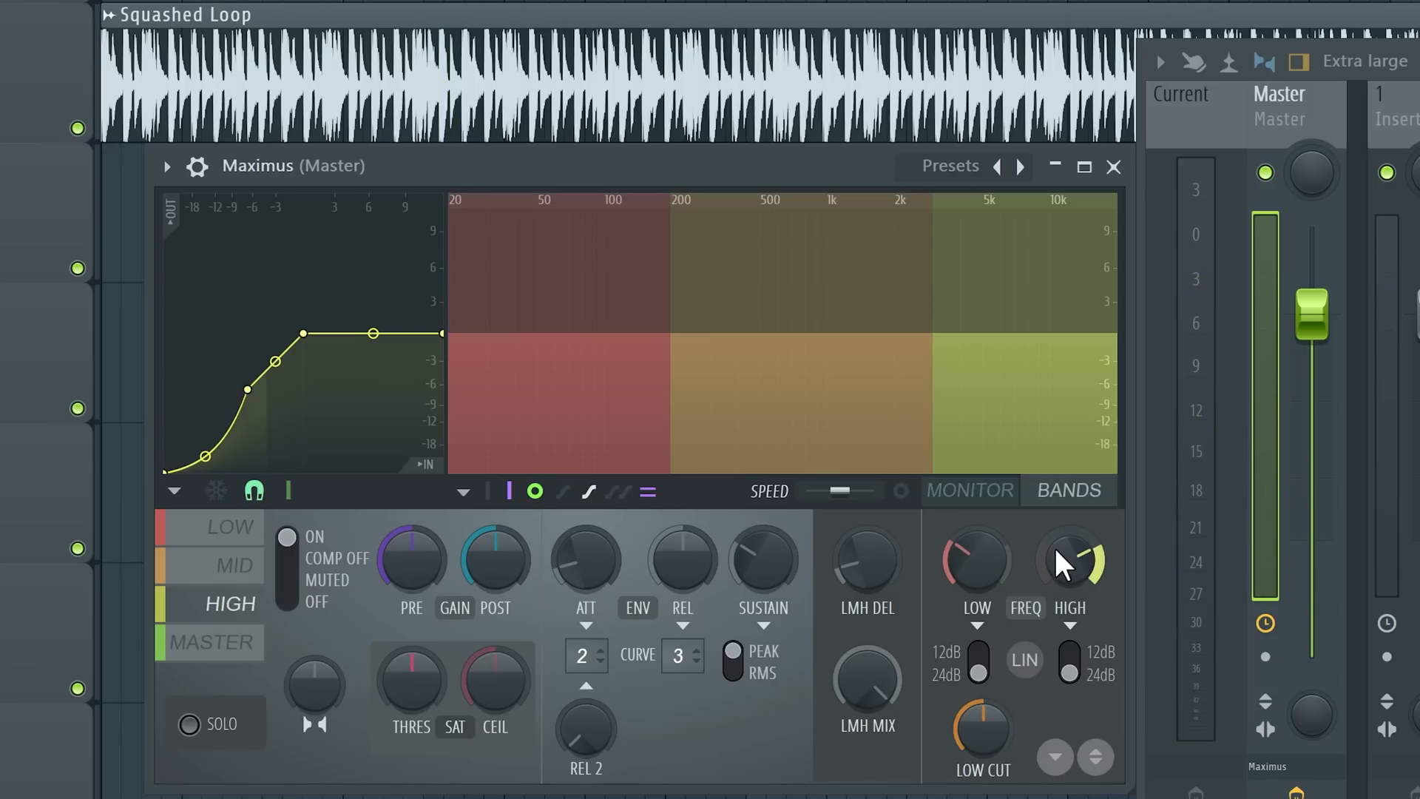
left_click_drag(1058, 553, 1065, 568)
key("space")
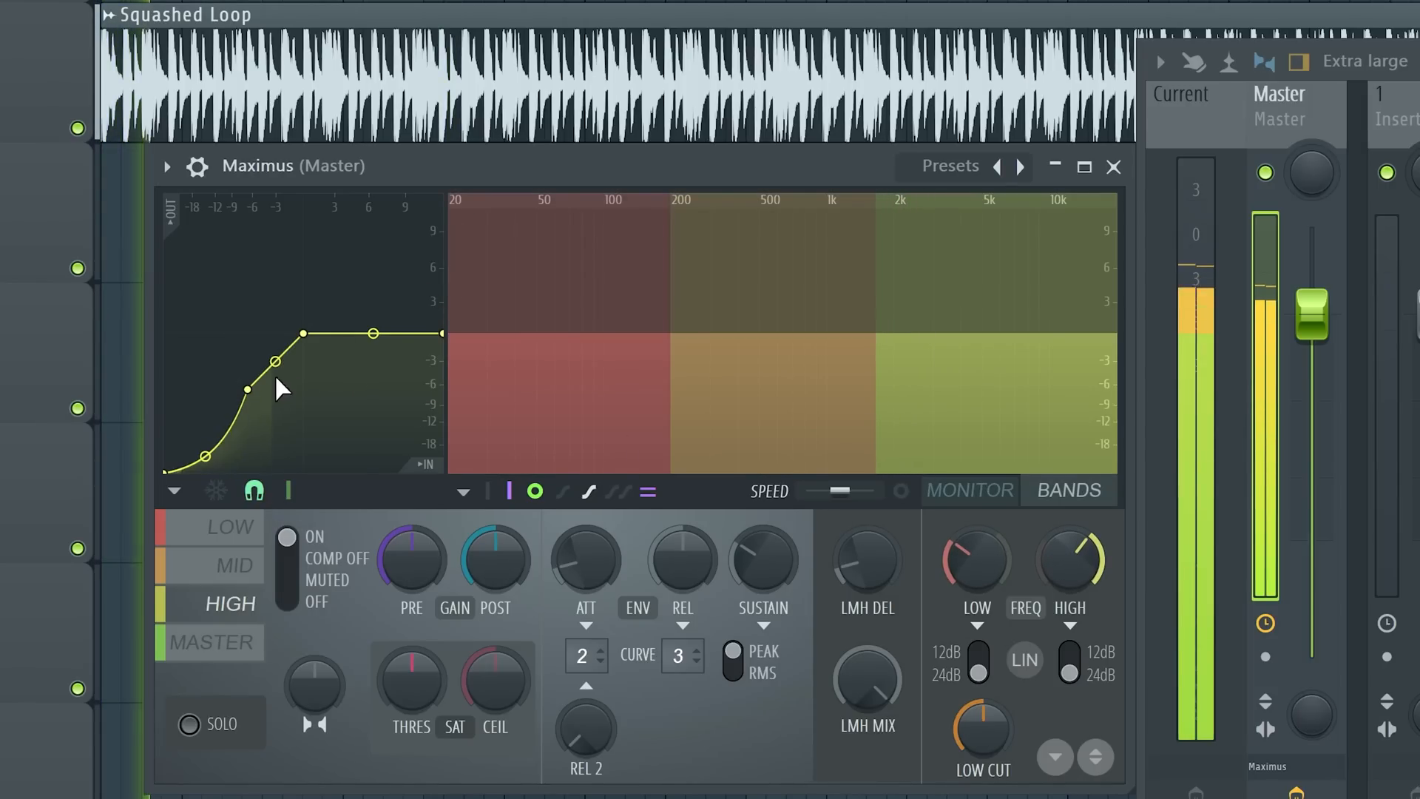
left_click_drag(248, 389, 235, 402)
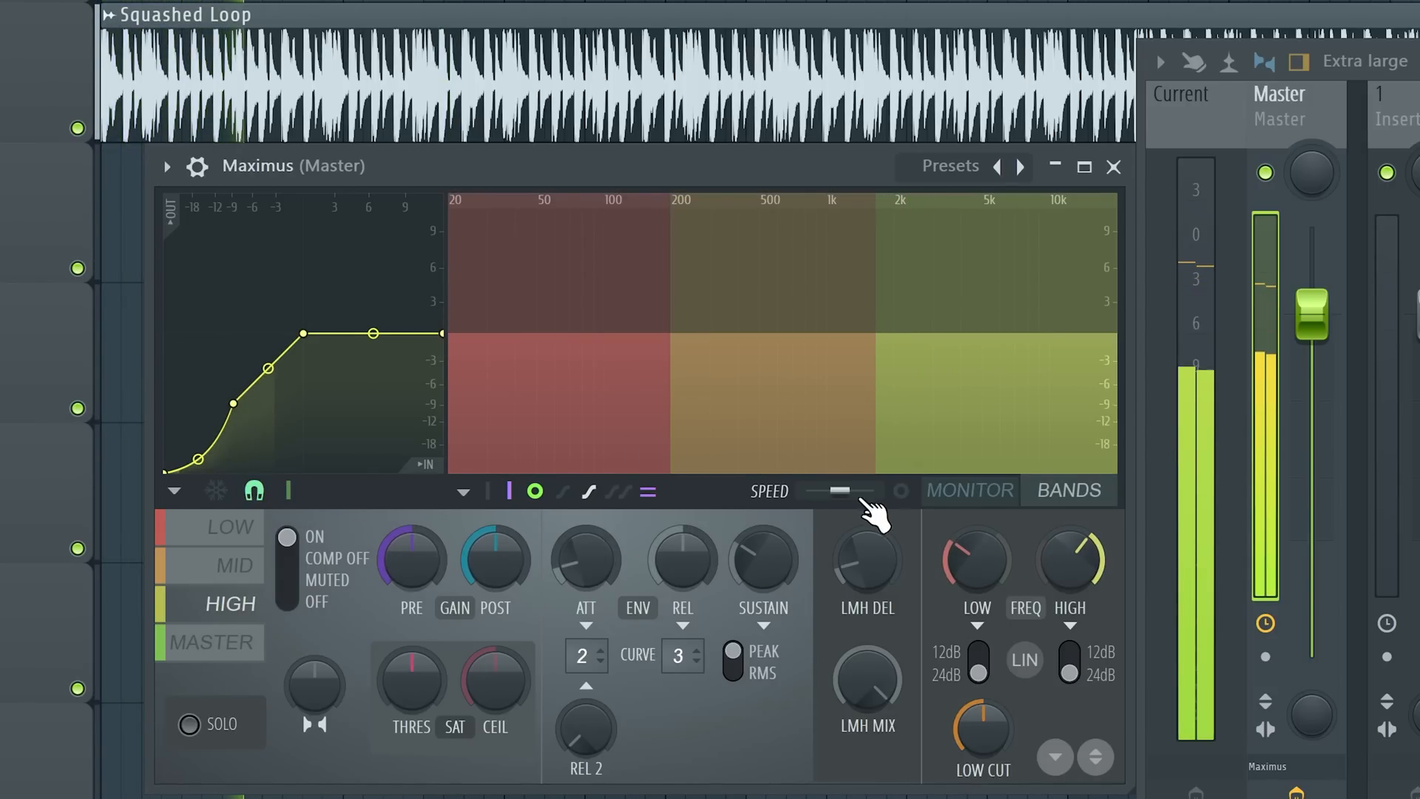
- Return to the waveform monitor and audition the widened HIGH band switched off and on again
left_click(969, 491)
left_click(287, 600)
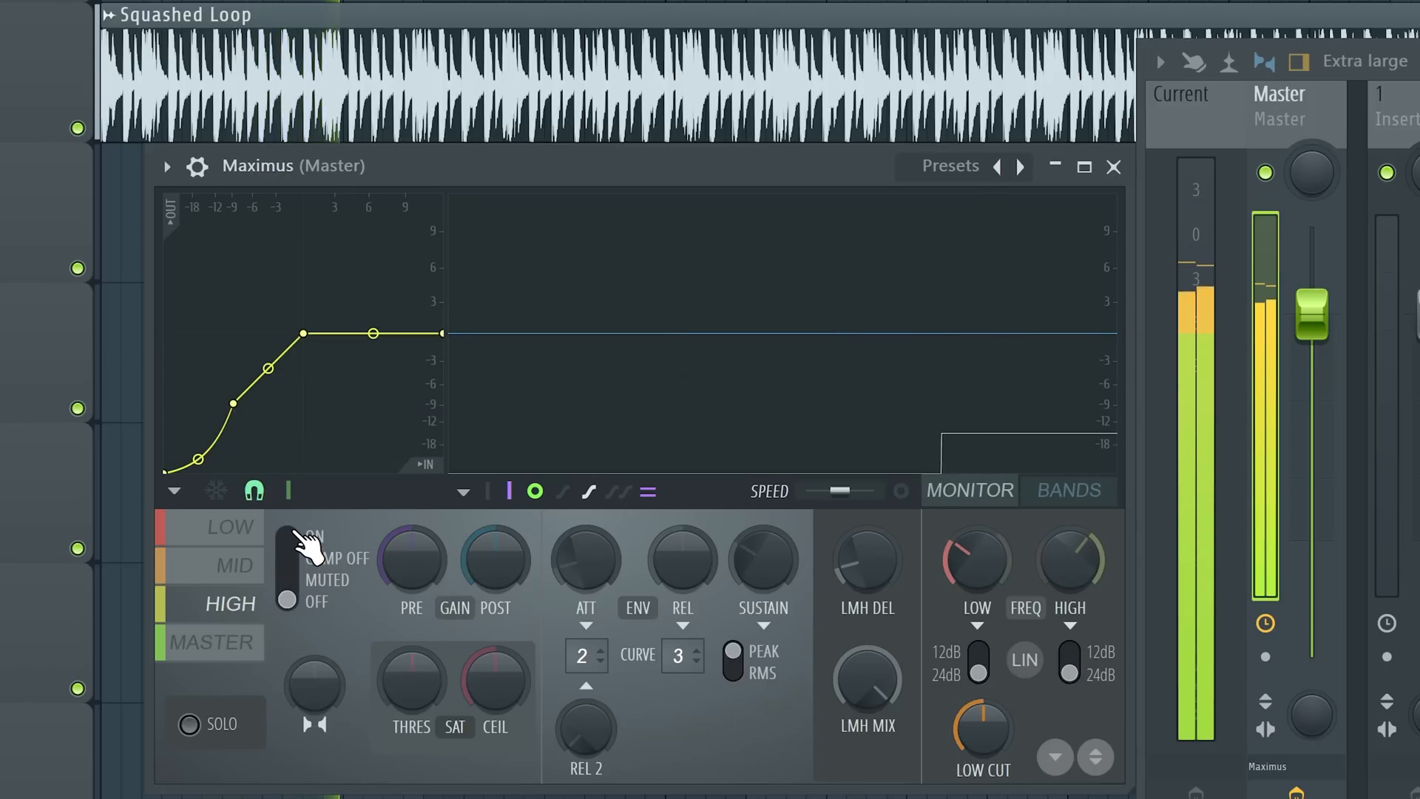
left_click(289, 538)
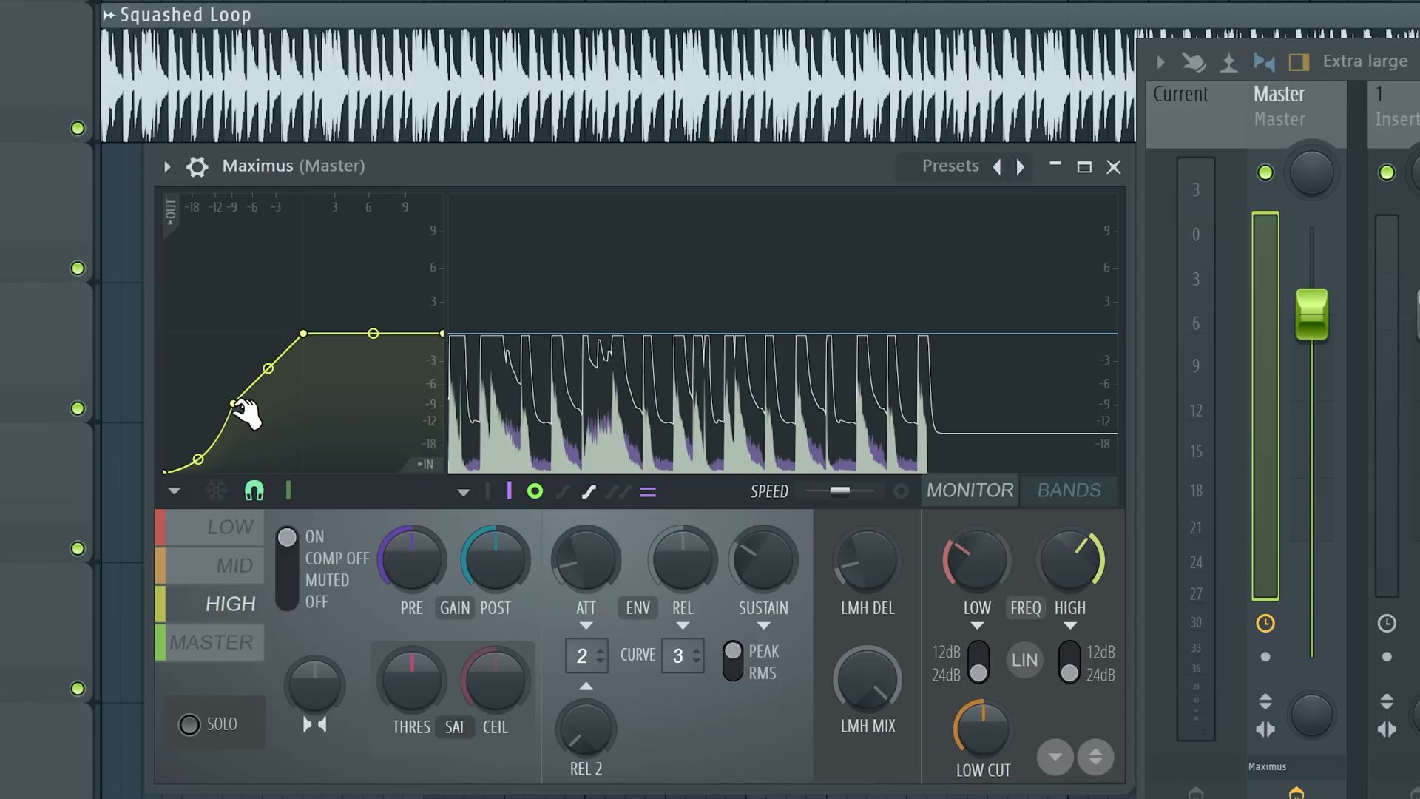
- Move the HIGH band's middle curve point down to the output floor so the quietest signals are gated, and audition it
left_click_drag(236, 404, 185, 471)
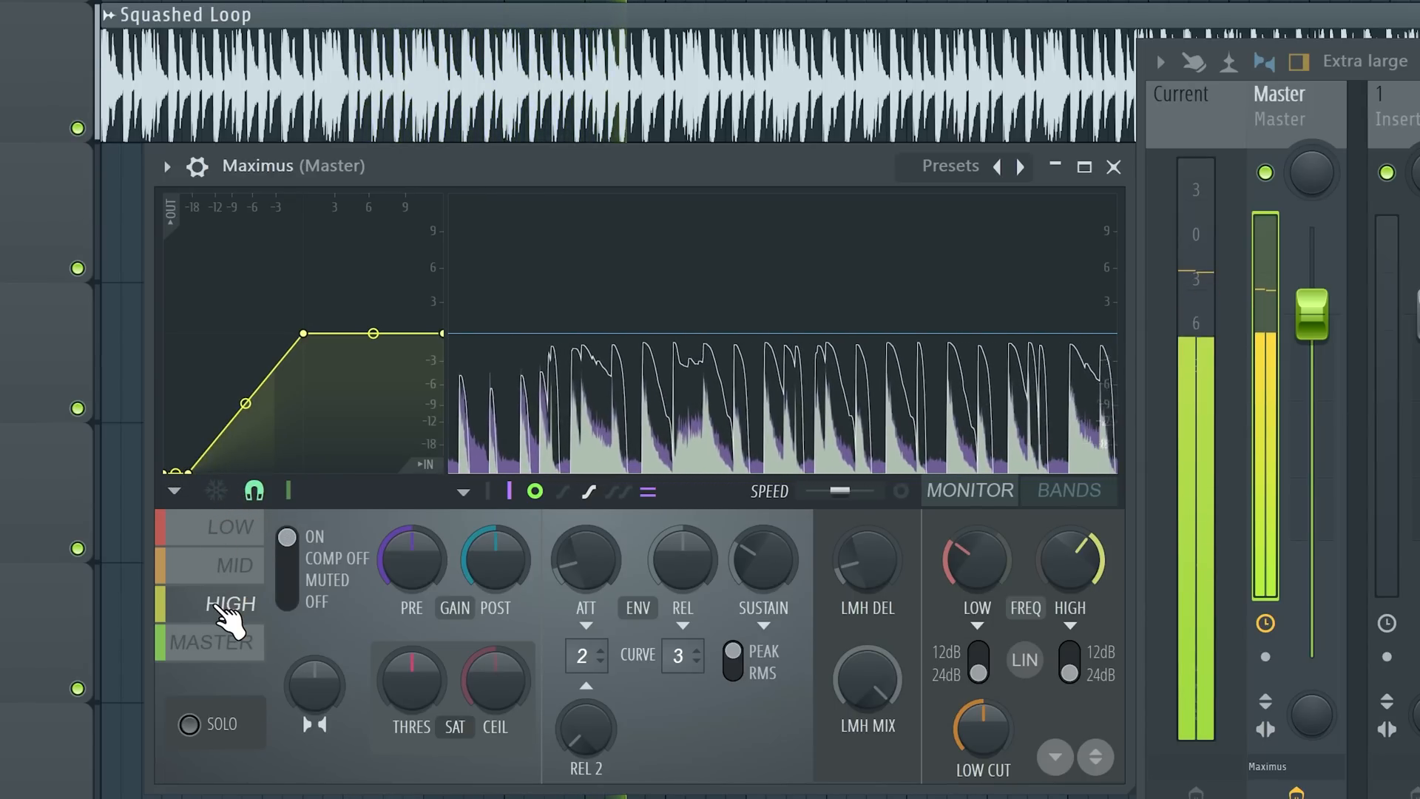
key("space")
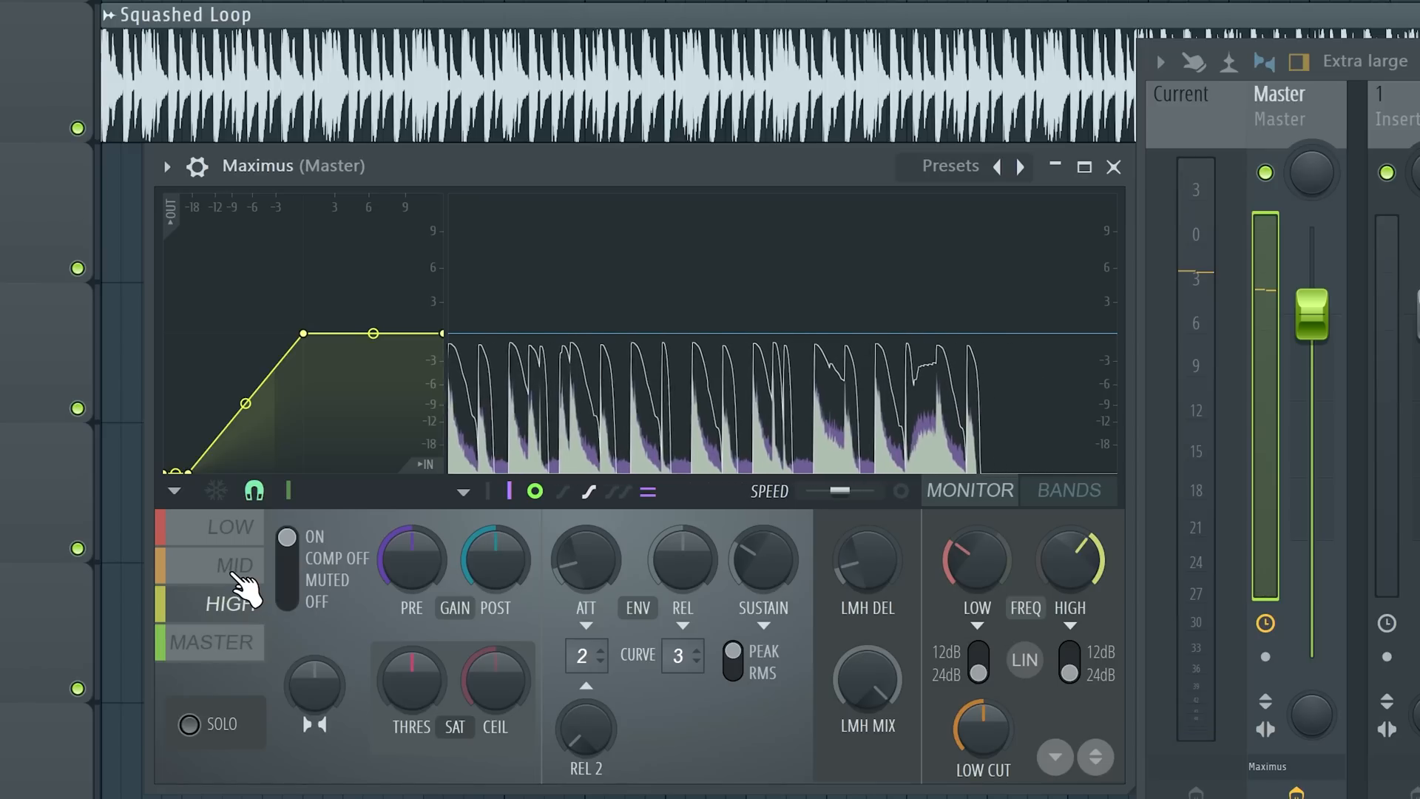
- On the MID band, shift the curve's starting point slightly up the input axis along the output floor during playback
left_click(235, 565)
left_click(190, 725)
key("space")
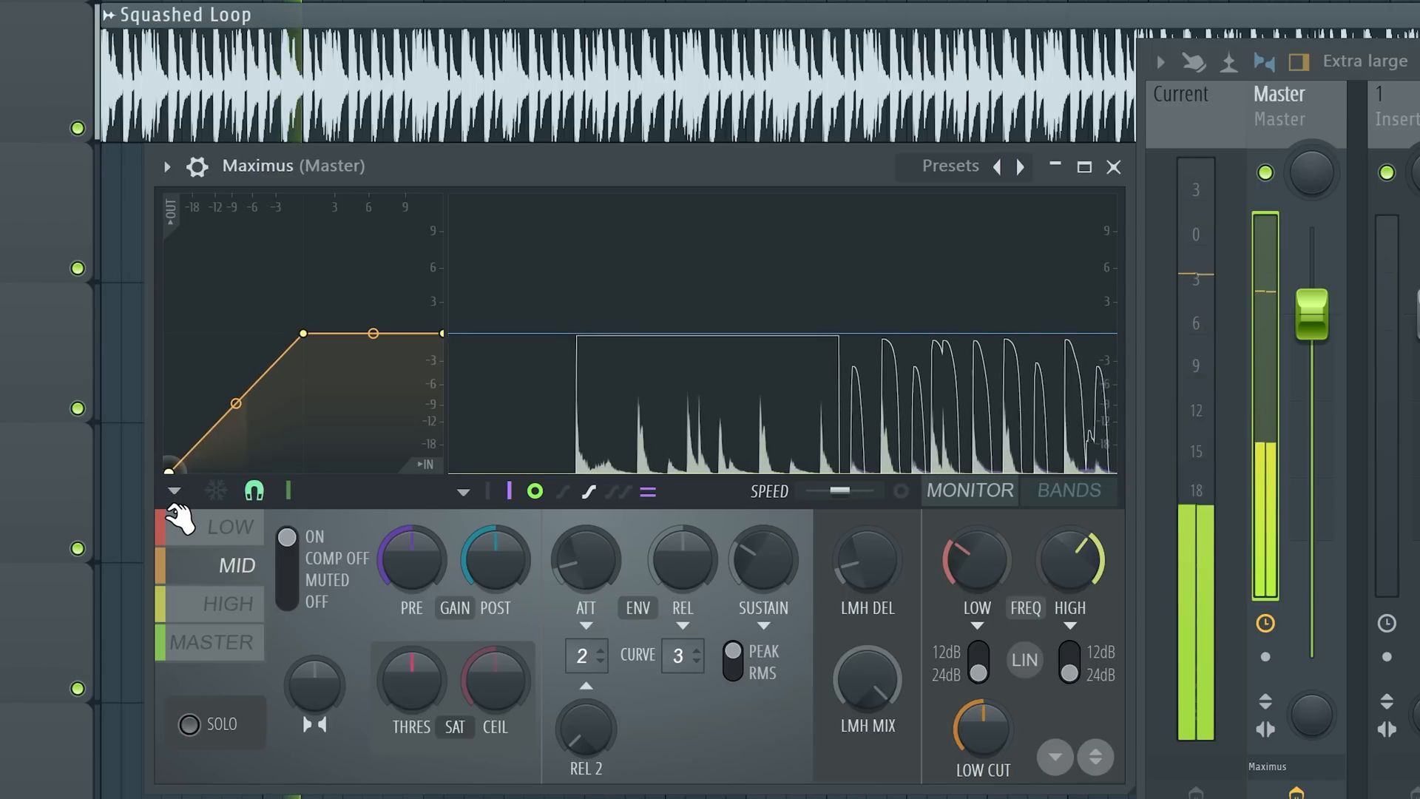
mouse_move(173, 507)
left_mouse_down()
mouse_move(158, 517)
mouse_move(173, 517)
left_mouse_up()
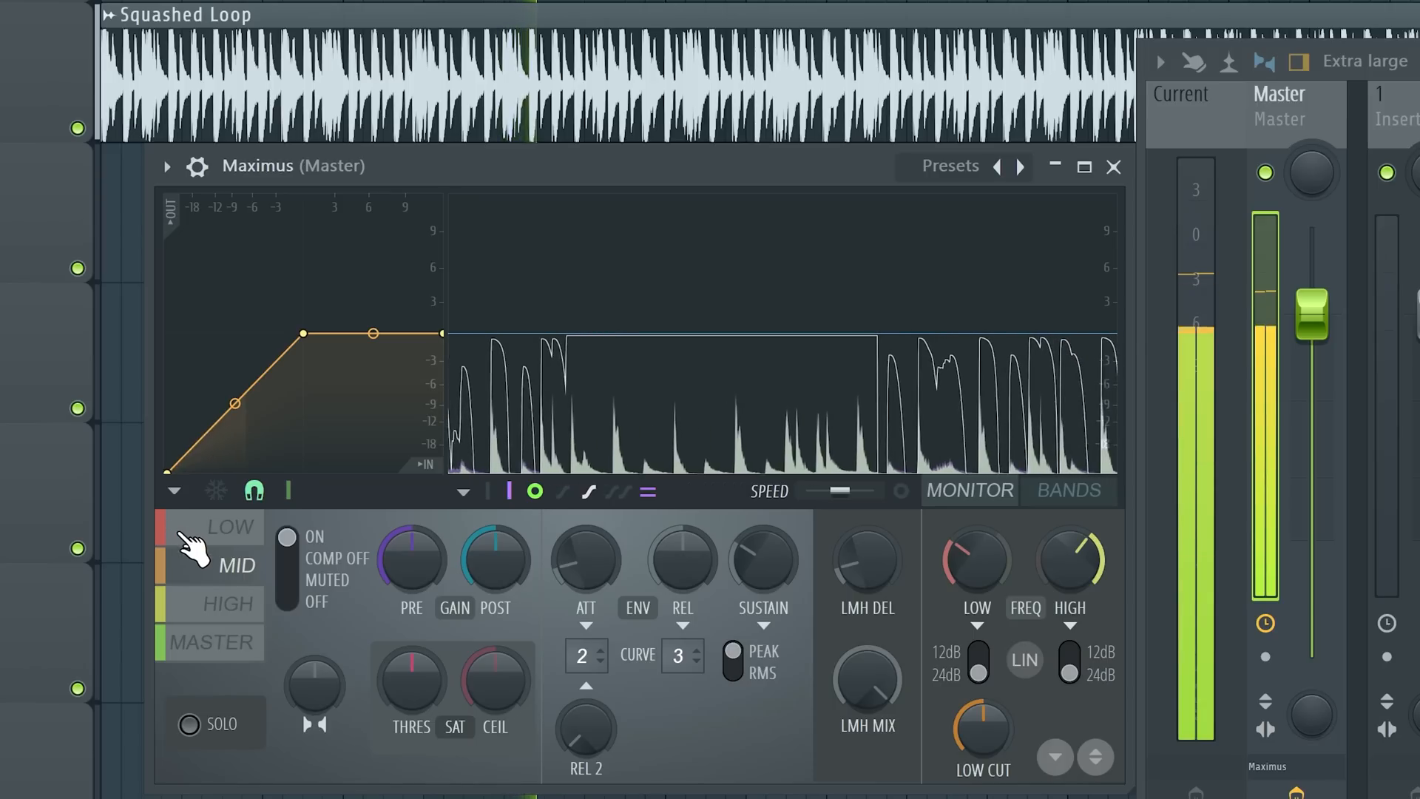
key("space")
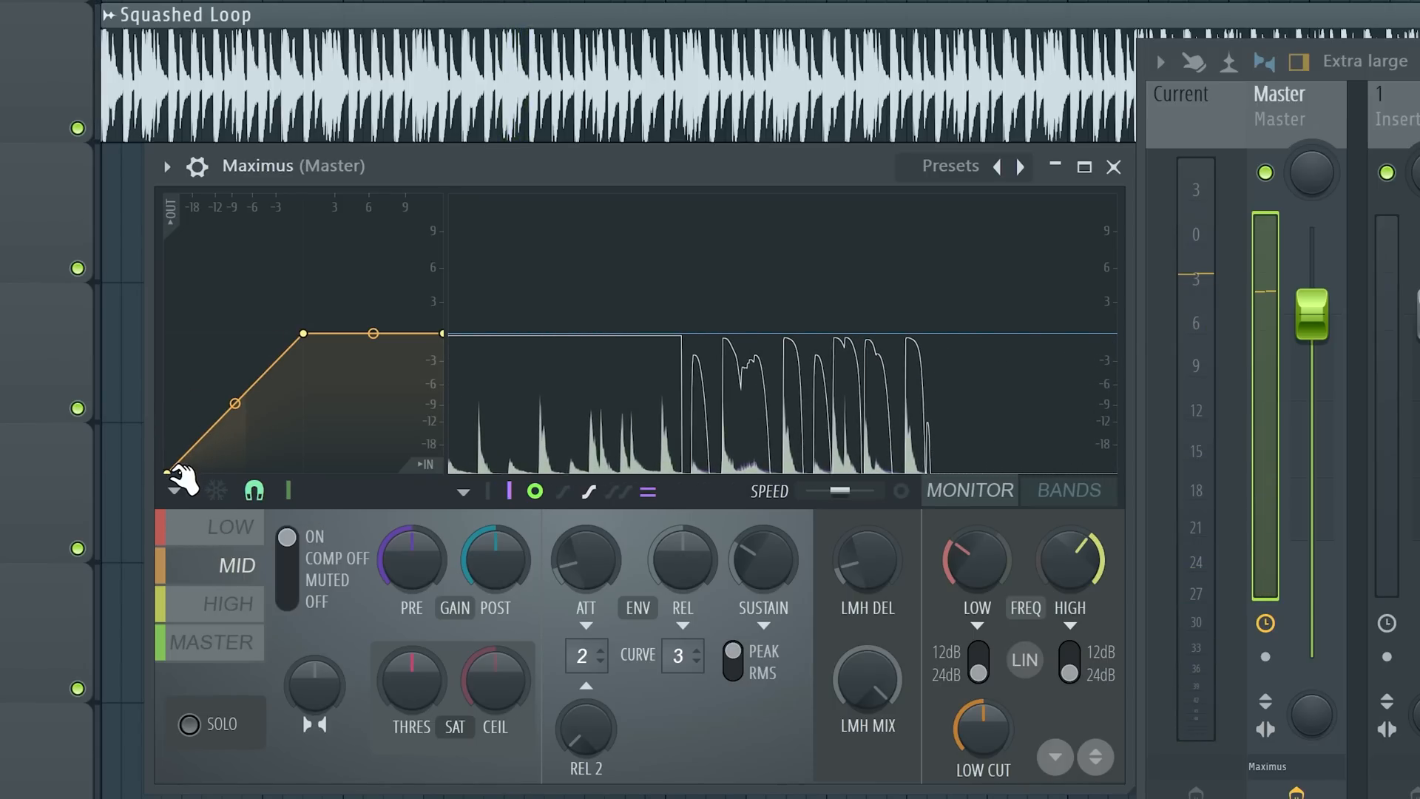
- Review the compression curves of the HIGH, LOW, MID and MASTER bands
left_click(231, 596)
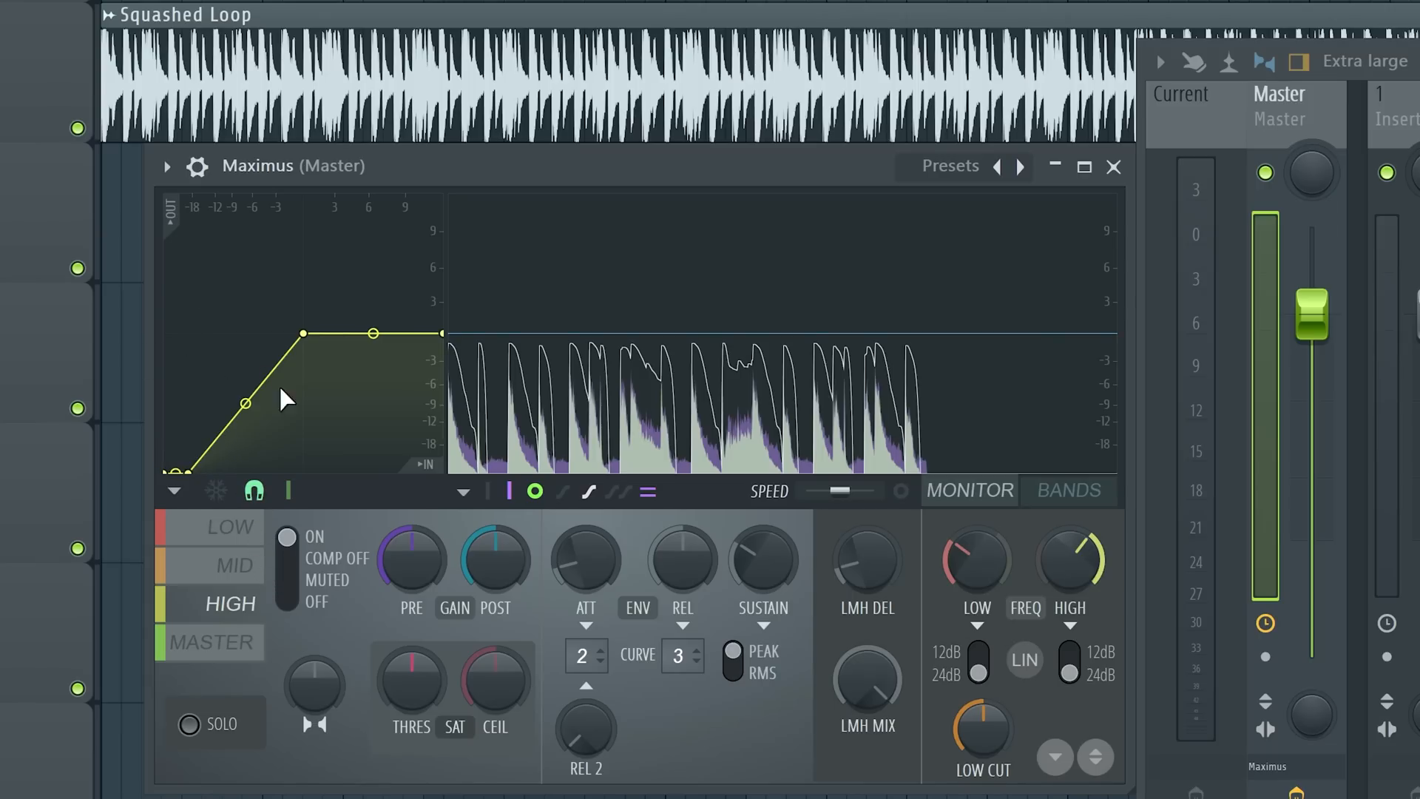
left_click_drag(178, 471, 194, 470)
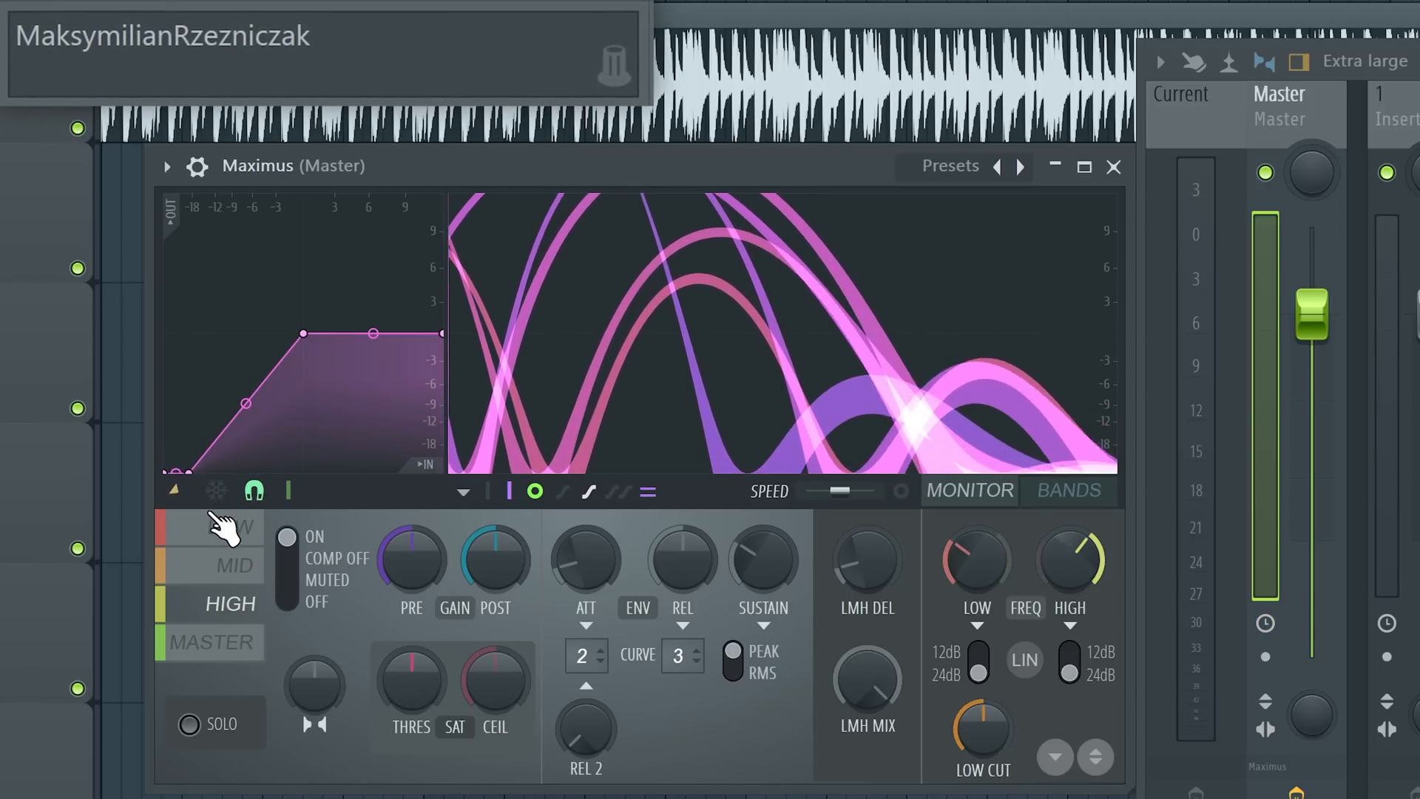
left_click(235, 571)
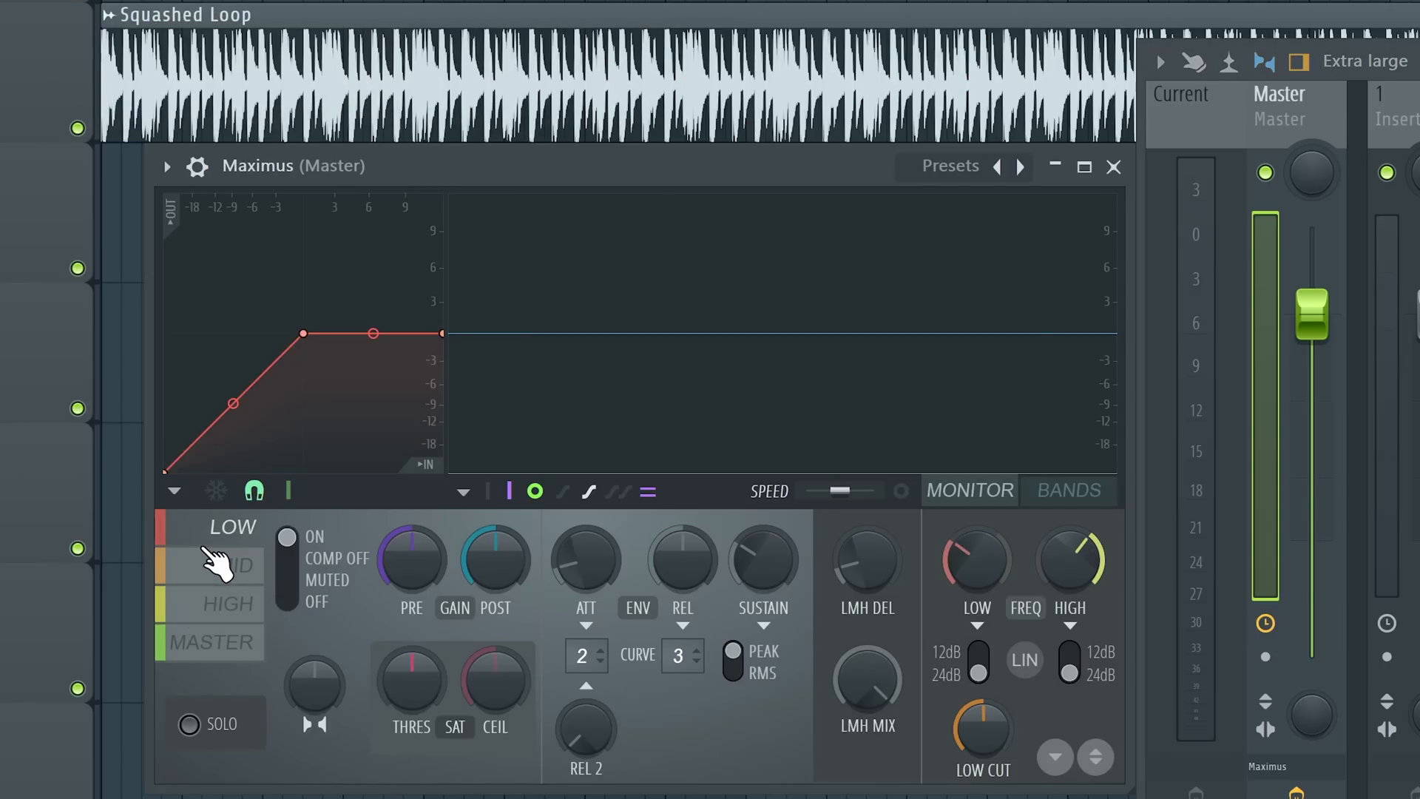
left_click(225, 605)
left_click(212, 566)
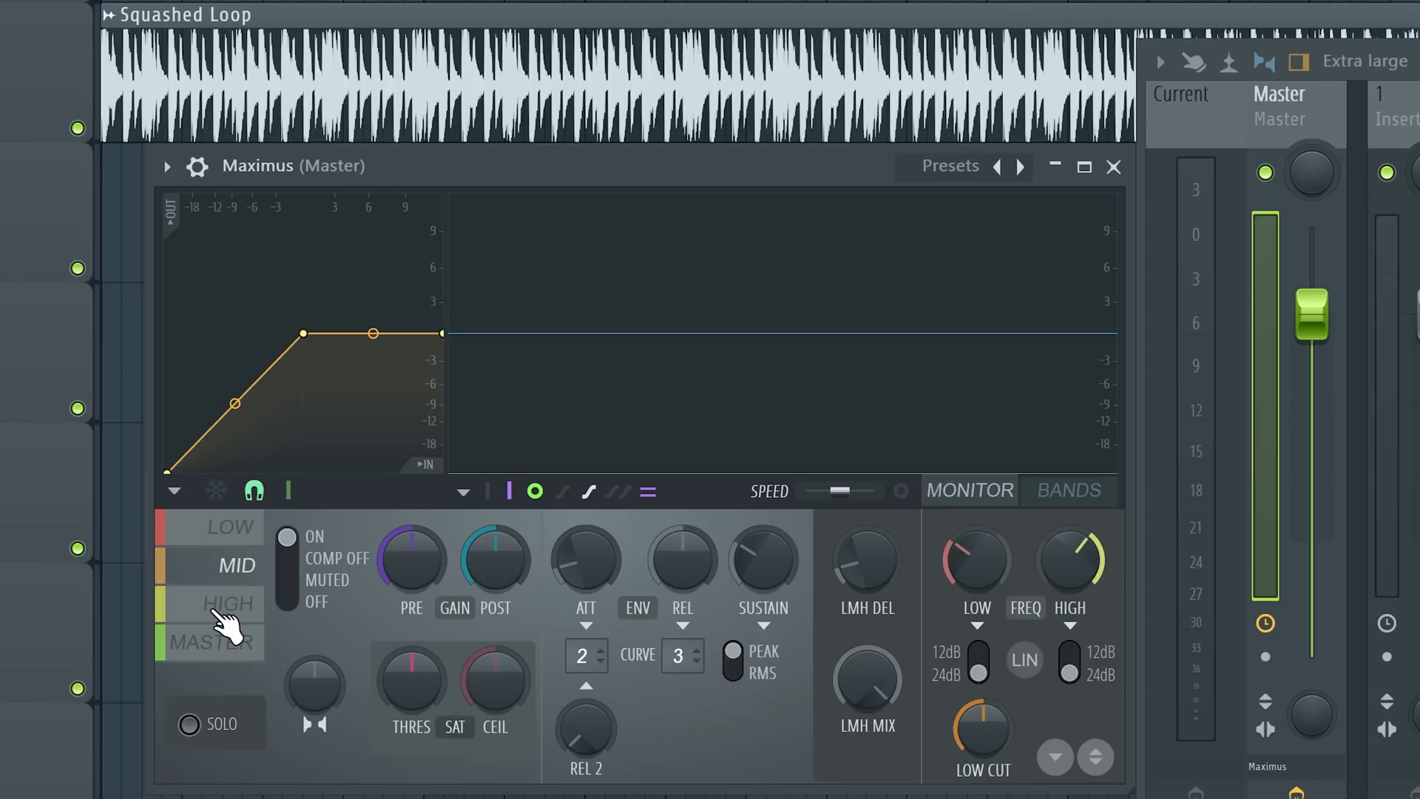
left_click(228, 605)
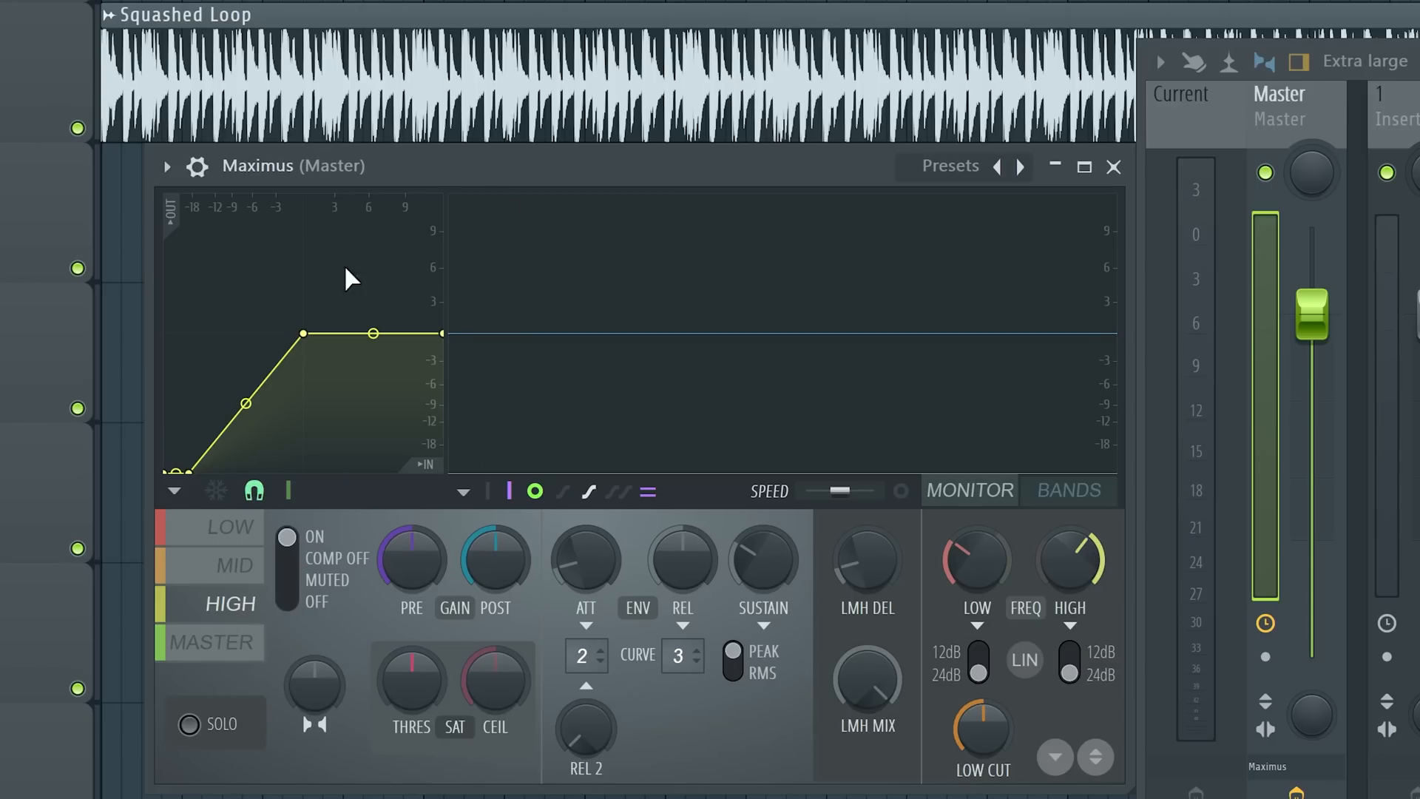
left_click(212, 645)
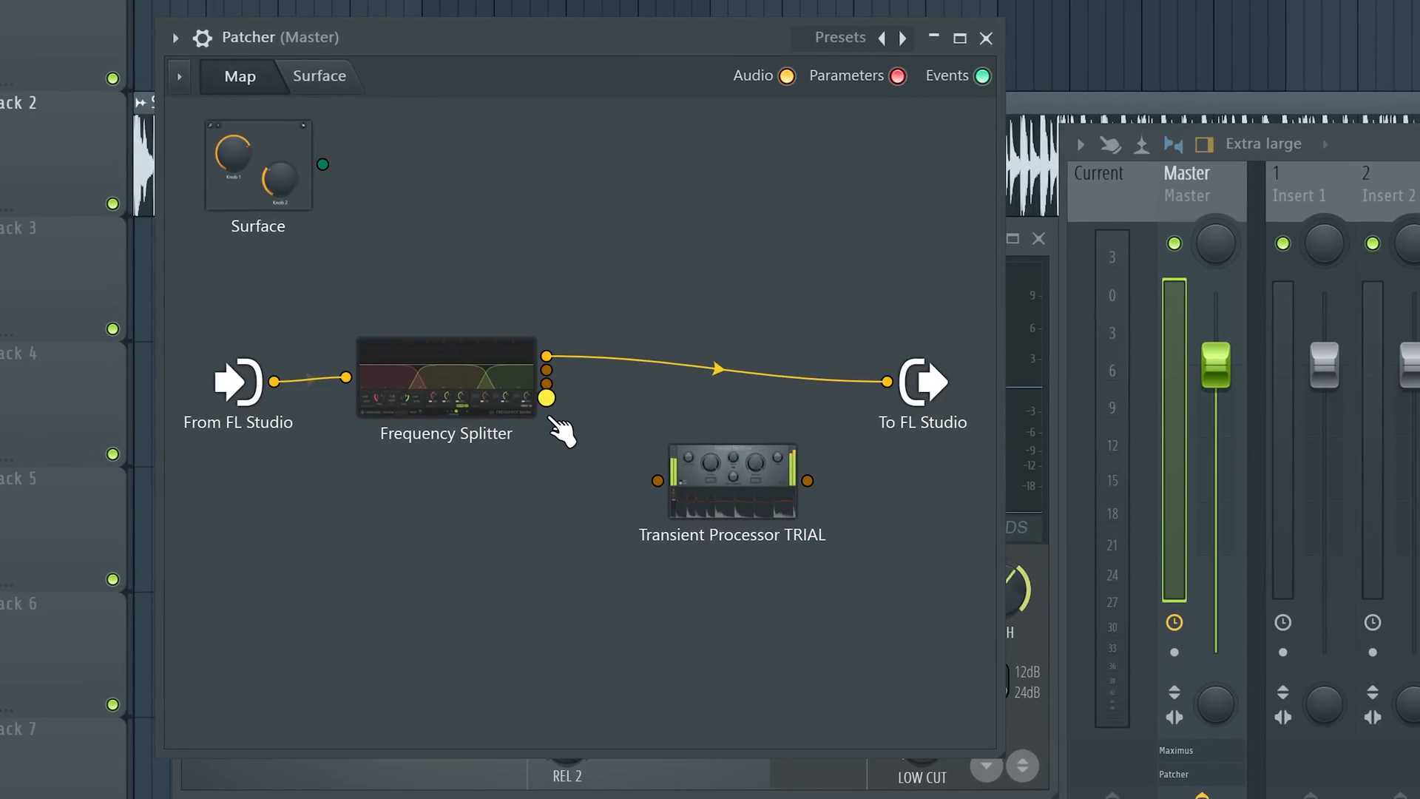
- In Patcher, route the Frequency Splitter's fourth output into the Transient Processor and open the Frequency Splitter's settings
left_click_drag(548, 399, 559, 423)
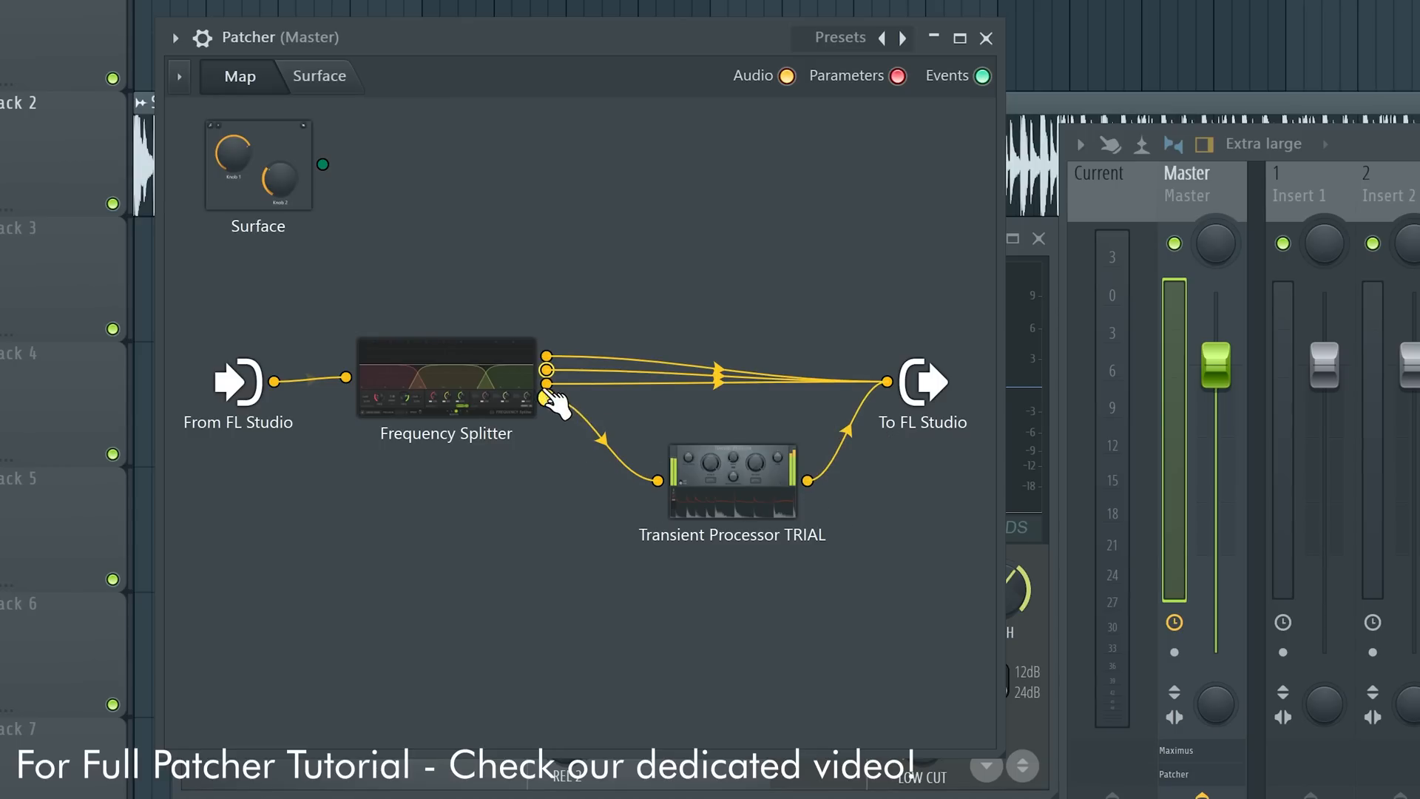
double_click(548, 393)
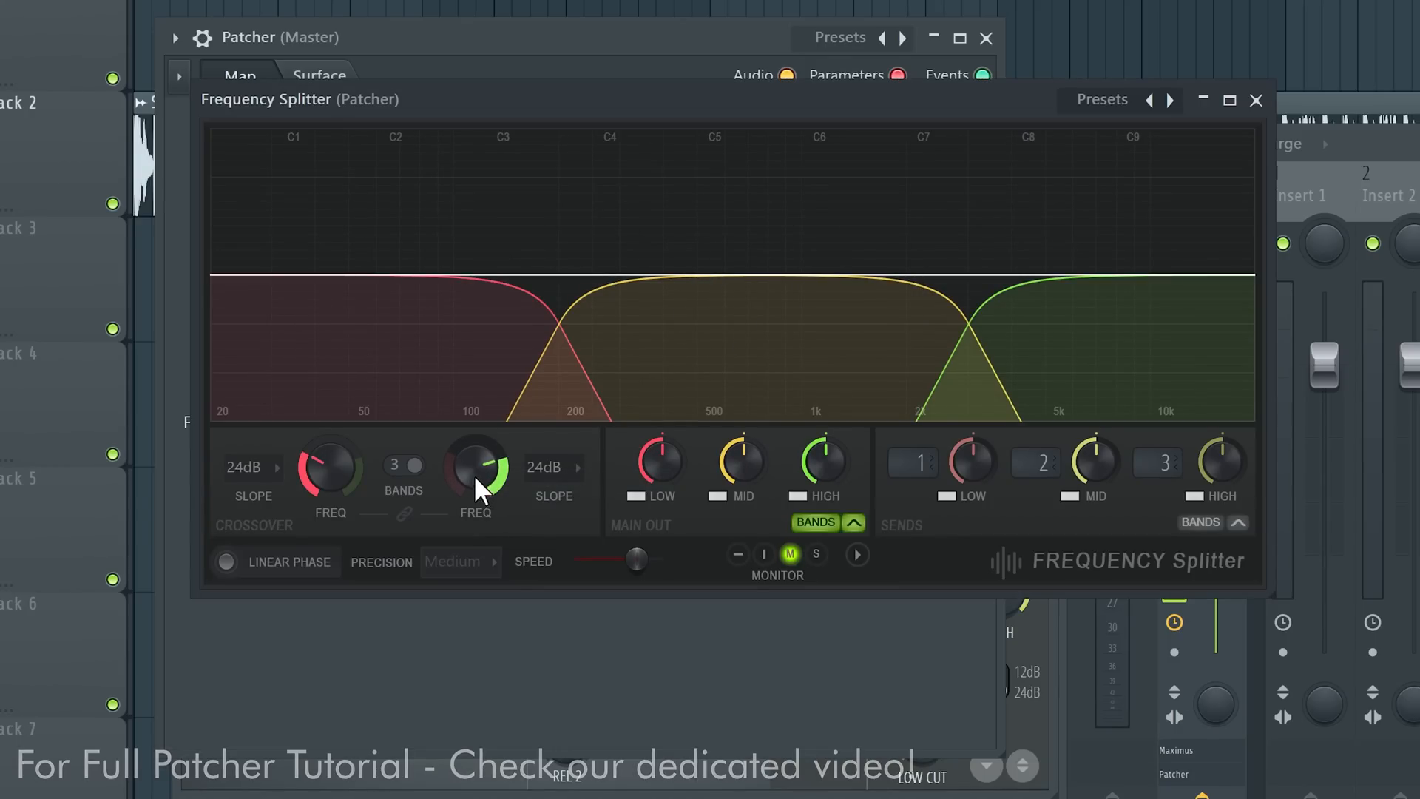
- Lower the Frequency Splitter's high crossover frequency and remove its first, main output from the Patcher map
left_click_drag(476, 481, 476, 503)
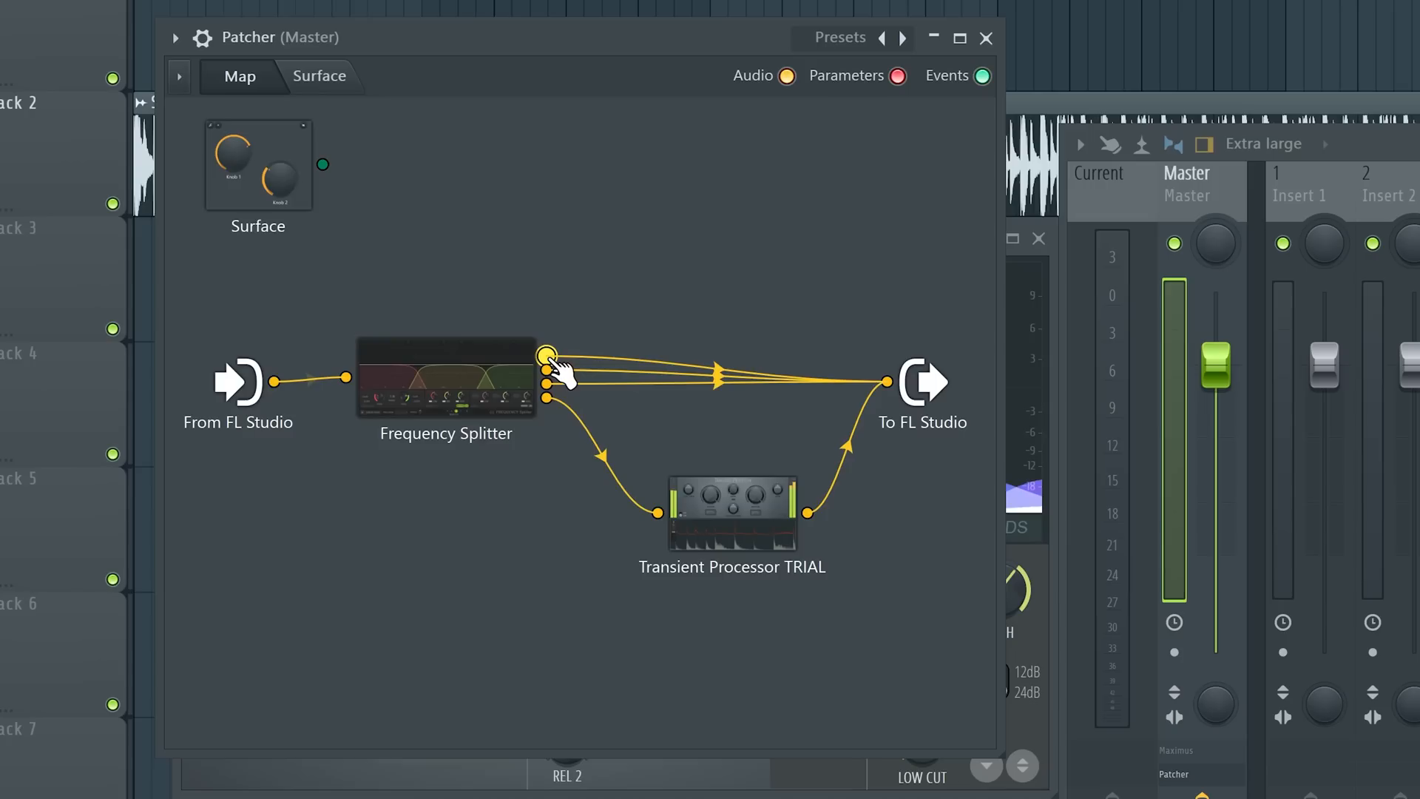
right_click(549, 359)
left_click(570, 372)
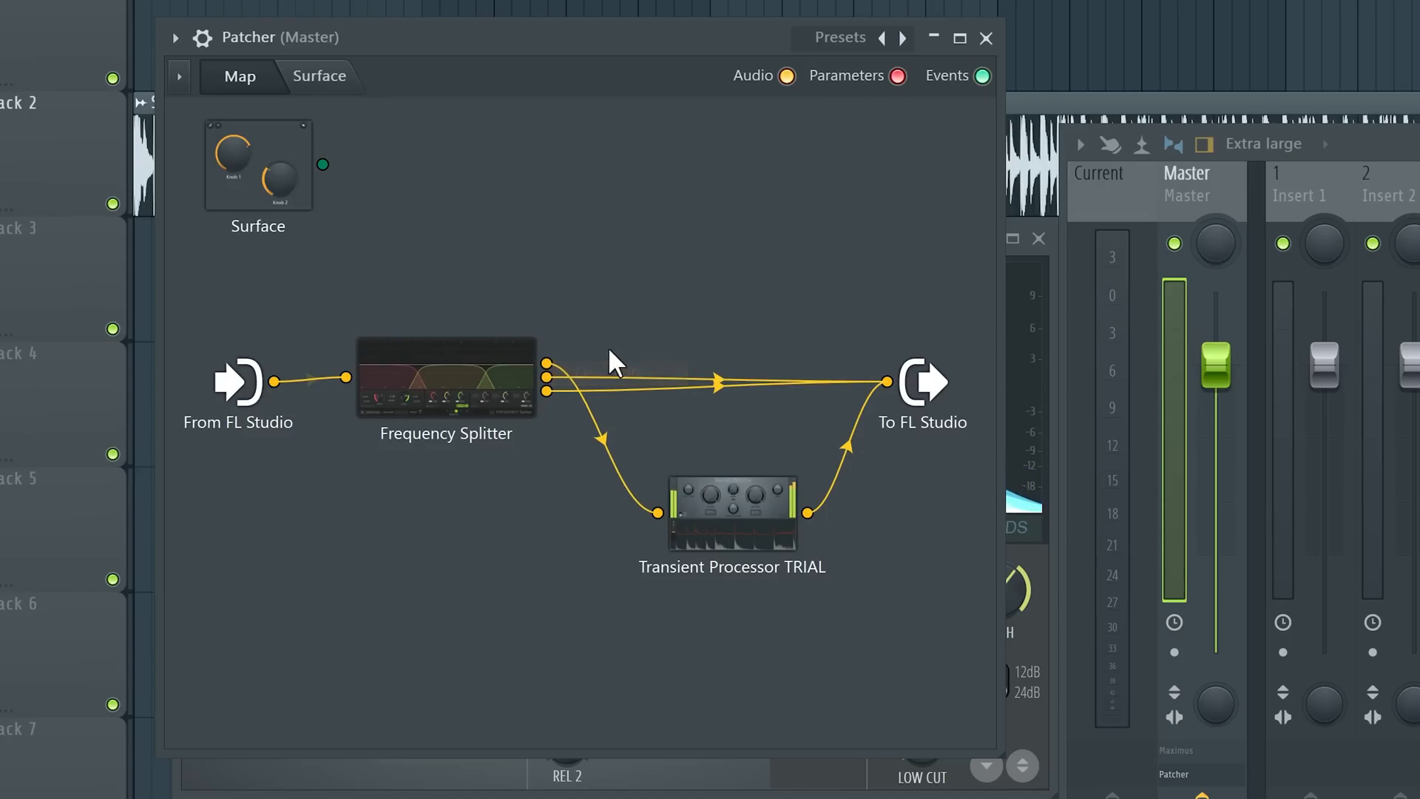
- On the Transient Processor, raise the Attack and reduce the Release, fine-tuning the Release during playback
double_click(750, 508)
left_click_drag(606, 273, 606, 226)
left_click_drag(869, 257, 870, 322)
key("space")
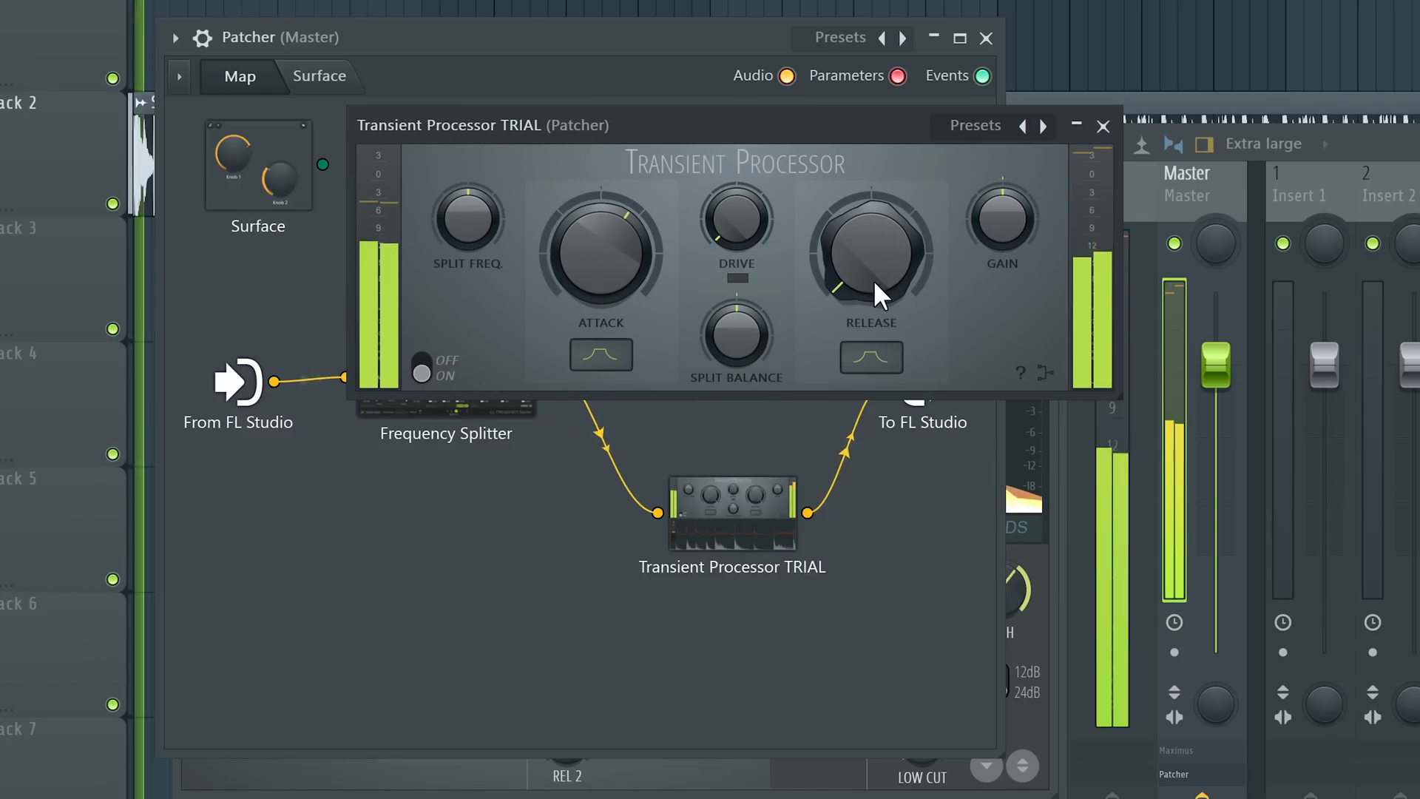
left_click_drag(877, 281, 877, 253)
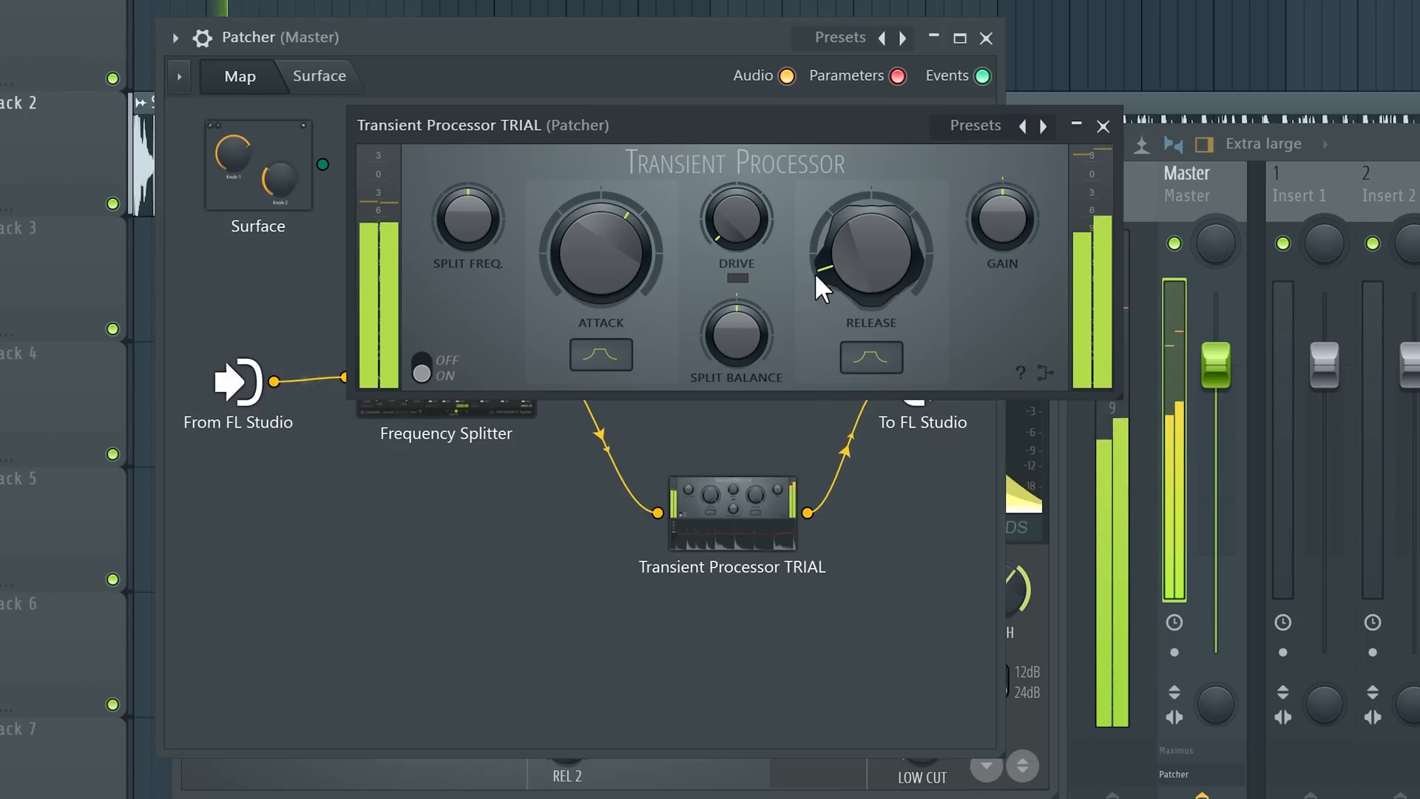
- Compare the loop with the Transient Processor switched off and on, and close the plugin window
left_click(425, 370)
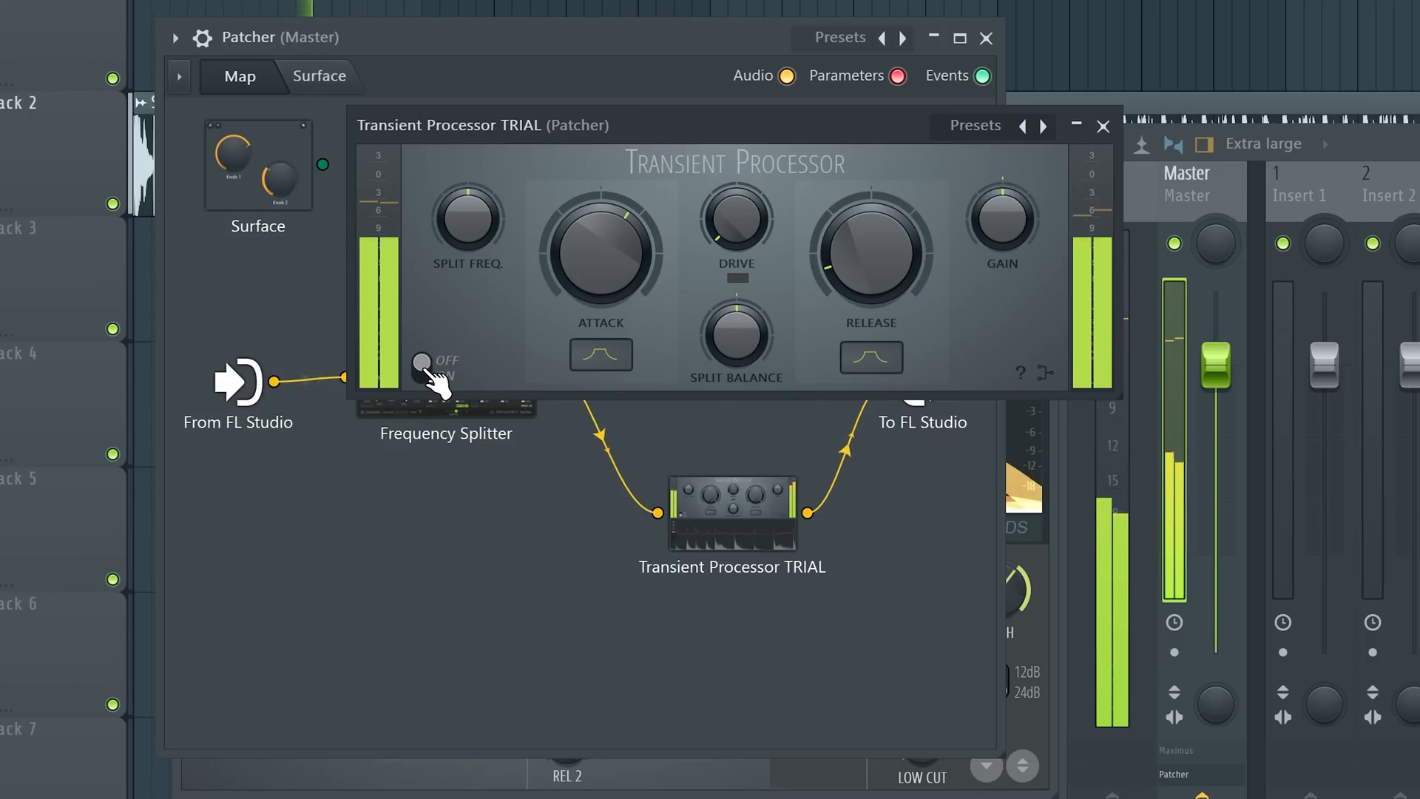
left_click(423, 368)
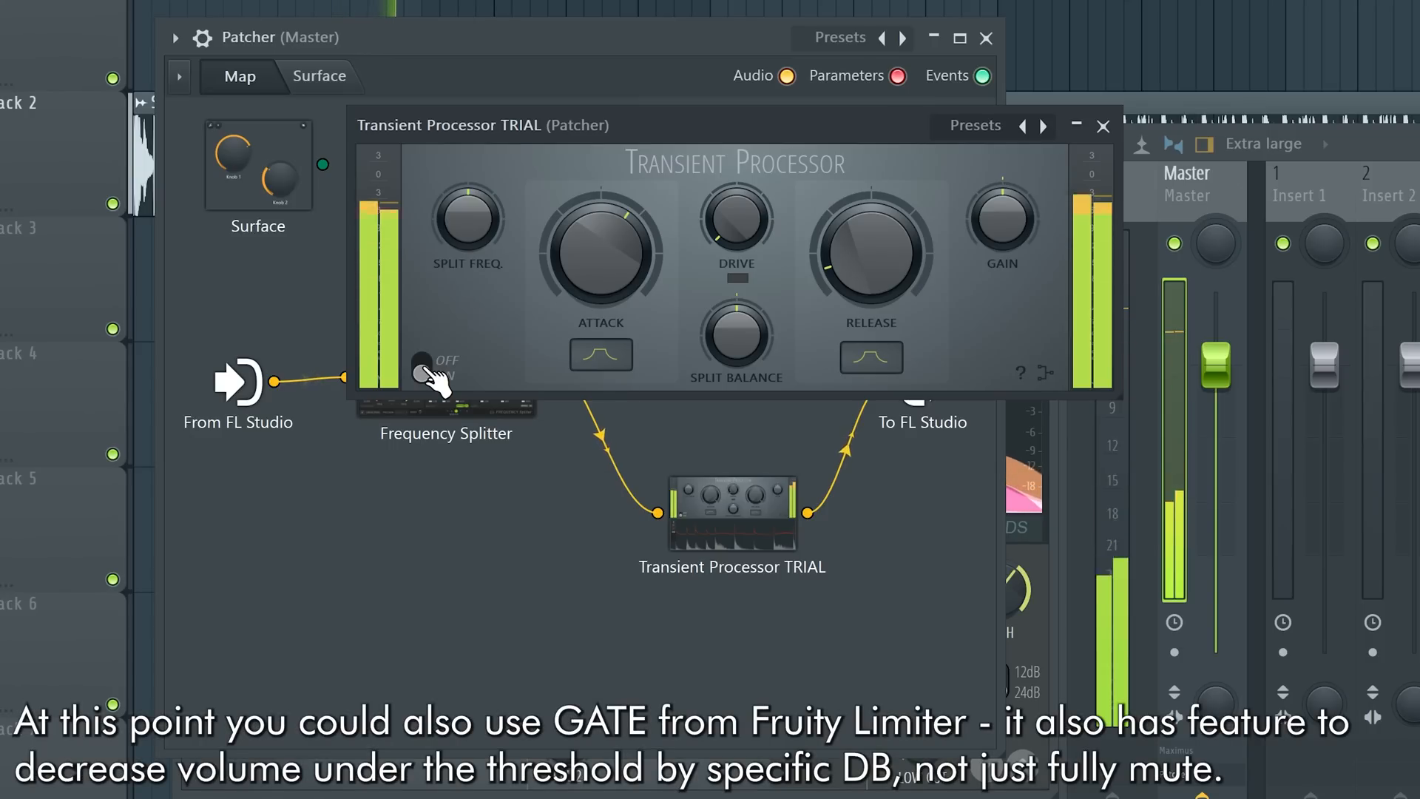
left_click(1103, 126)
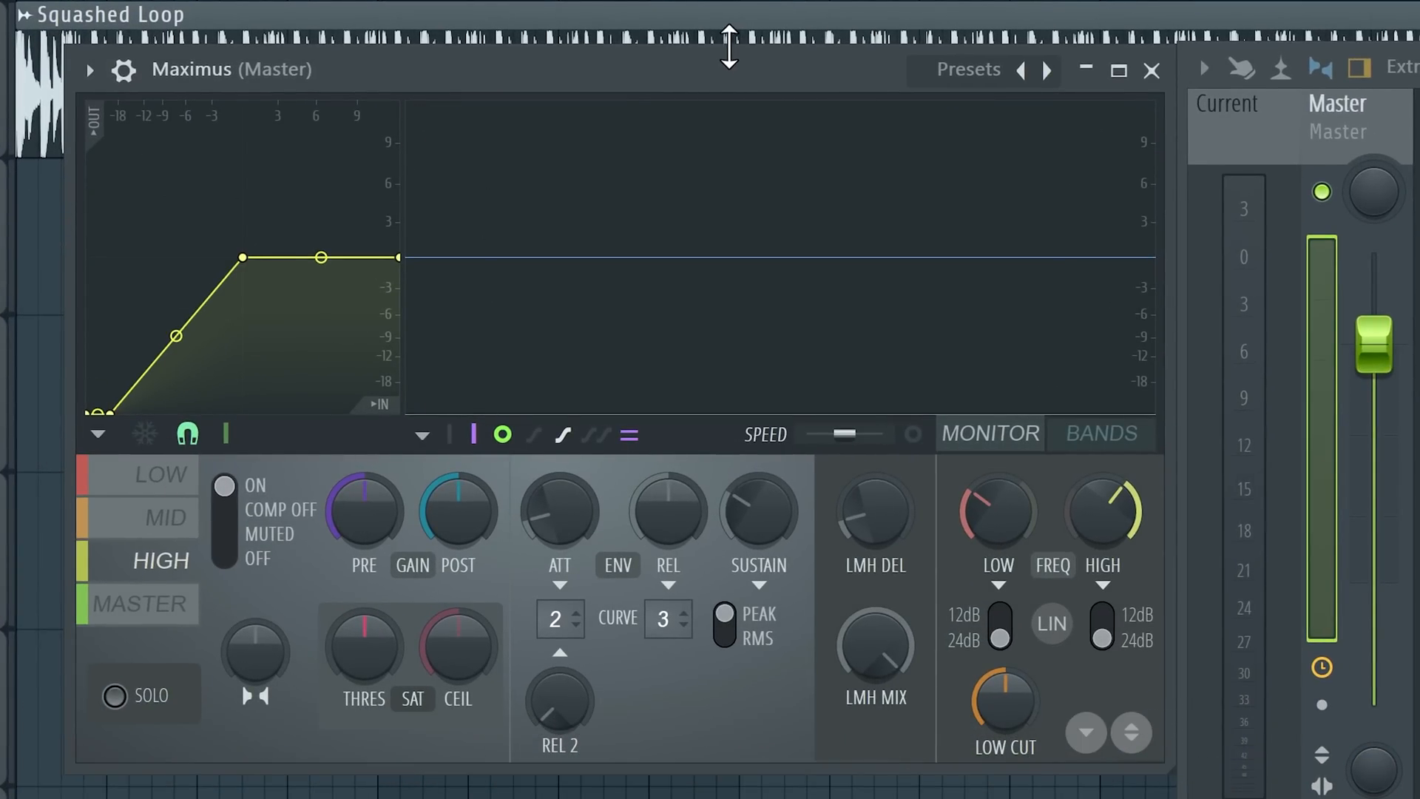
- Audition the loop through the Maximus HIGH band's expansion curves, switching the band off for comparison
key("space")
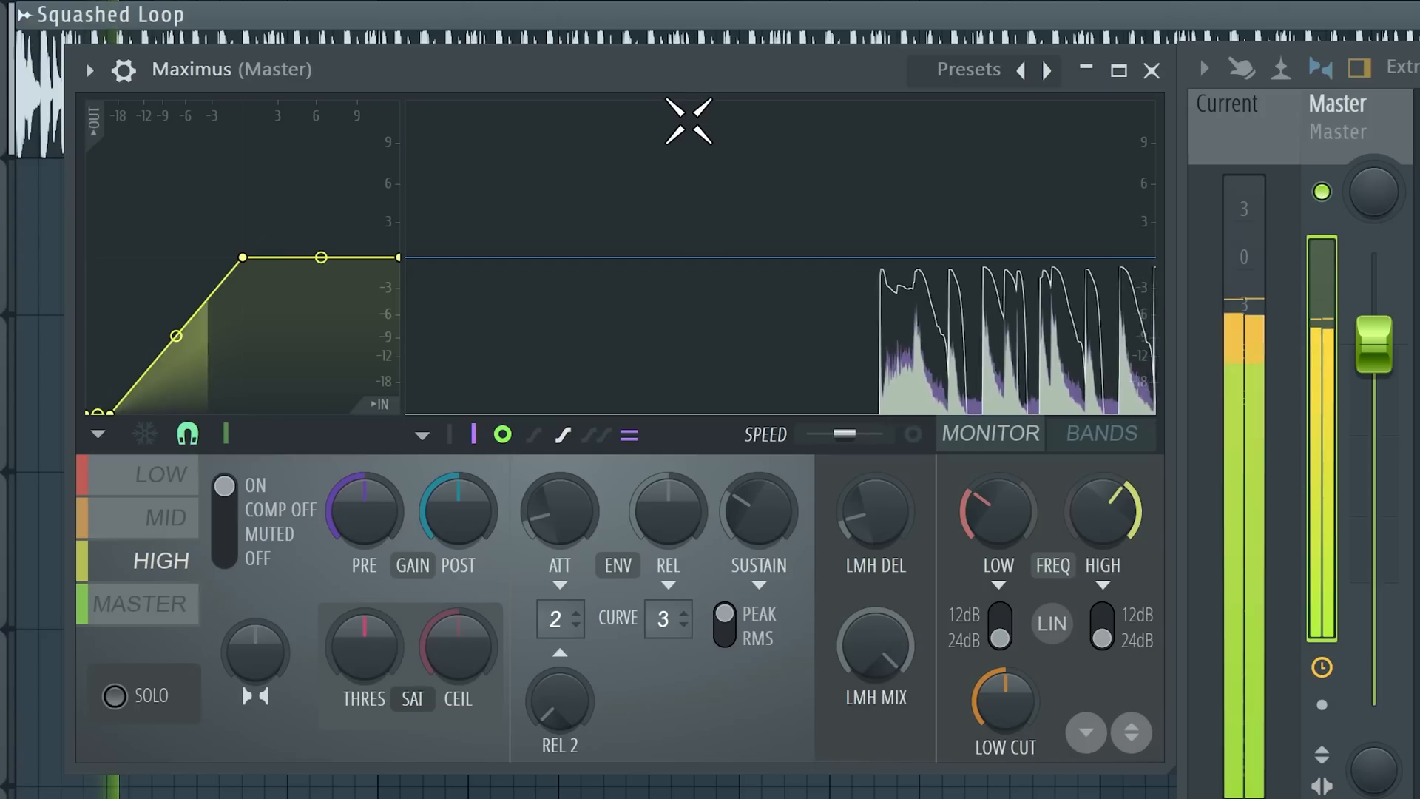
key("space")
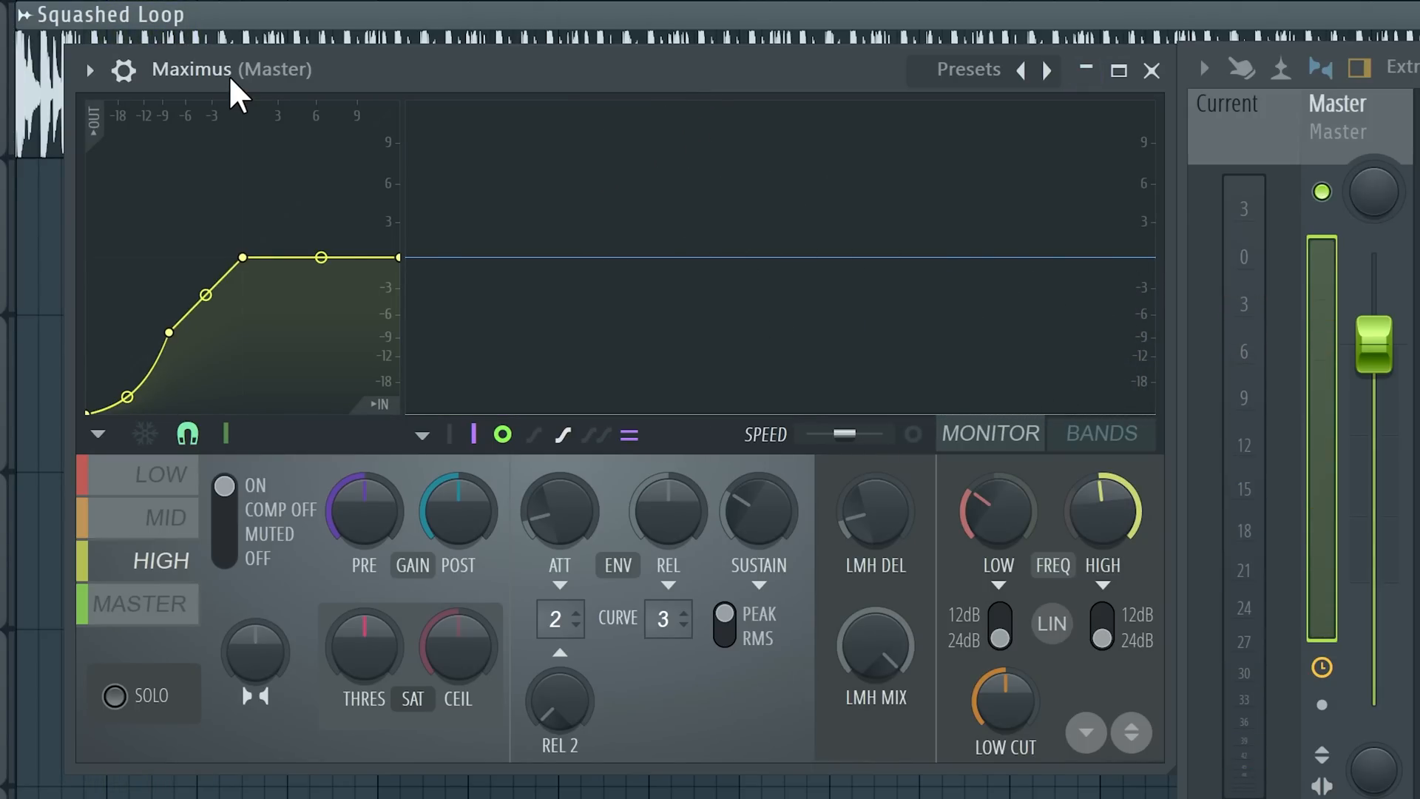
key("space")
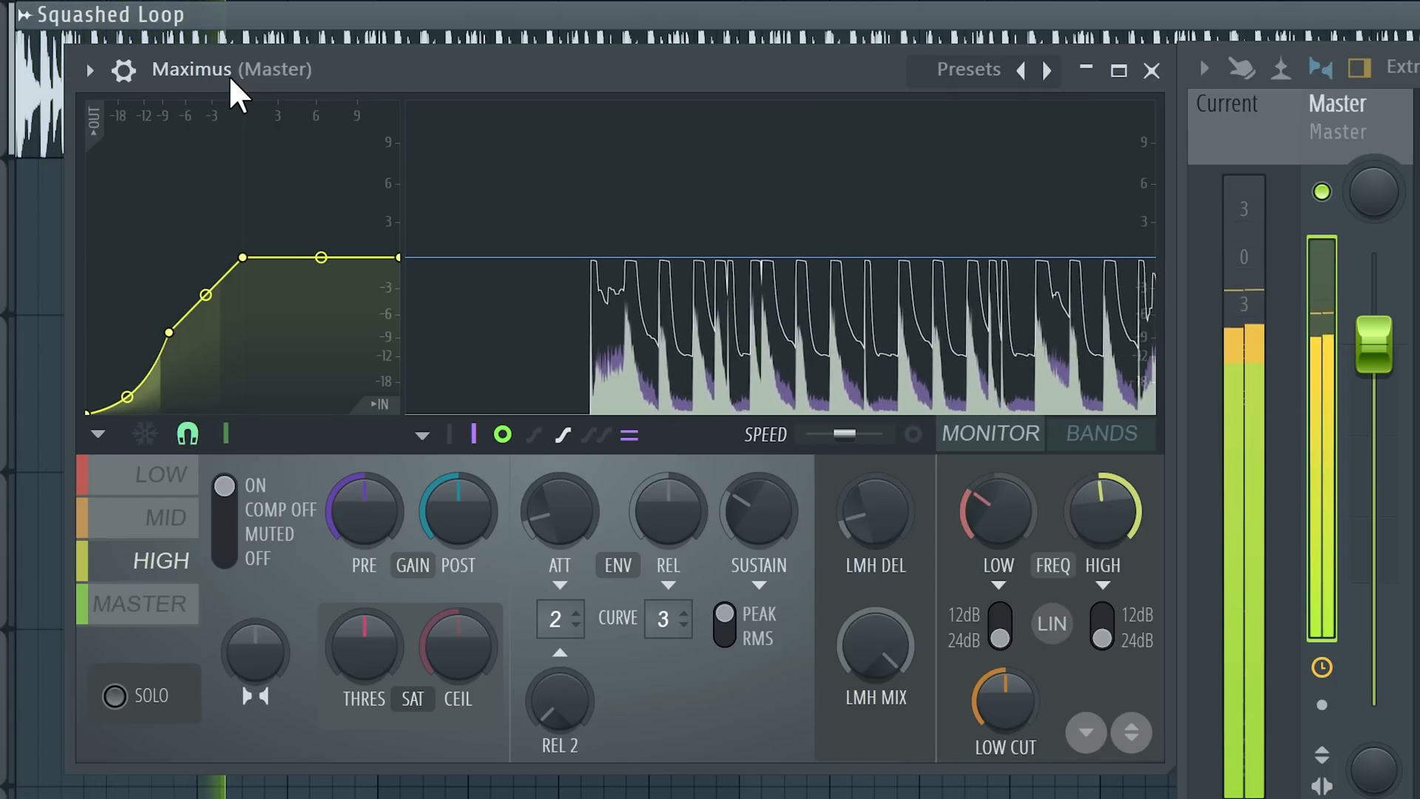
left_click(226, 559)
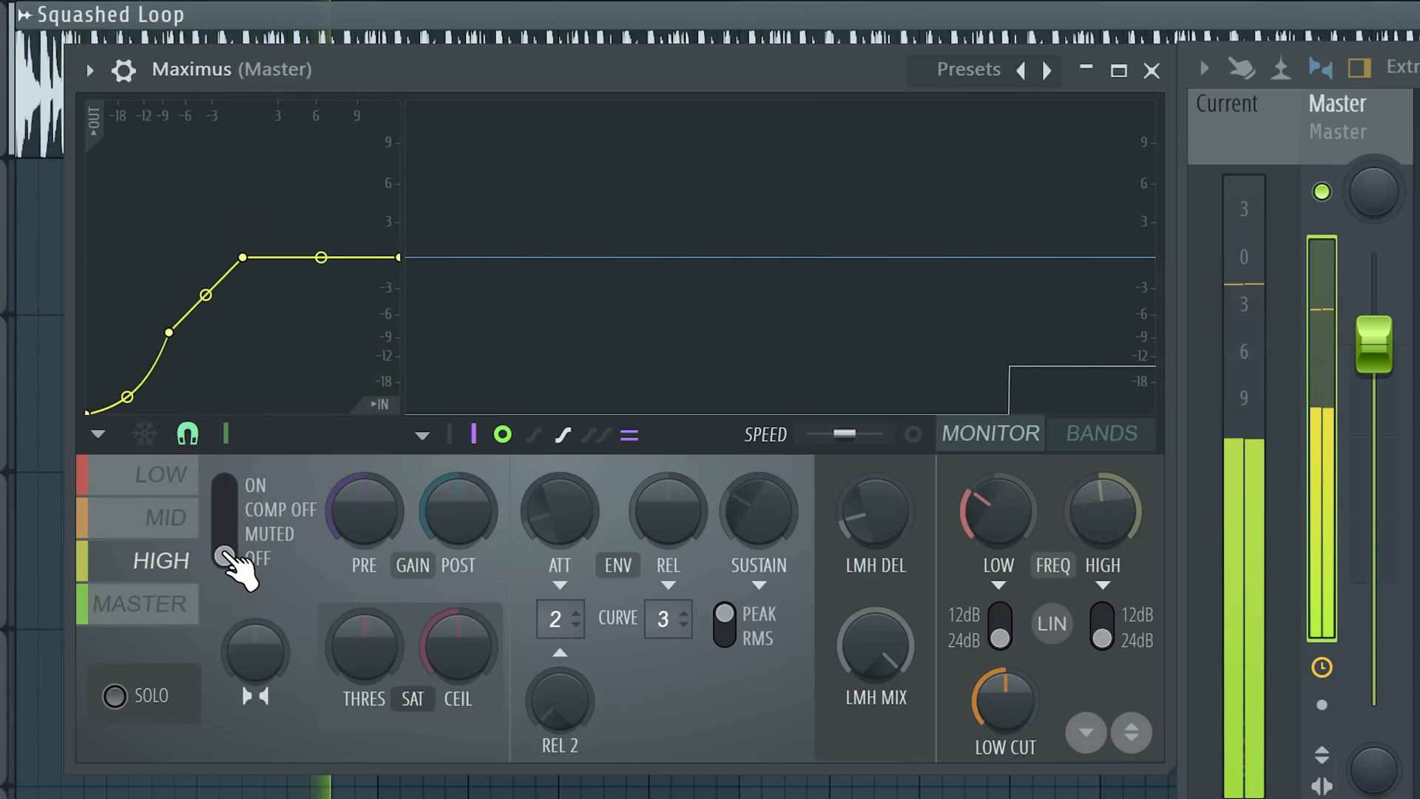
key("space")
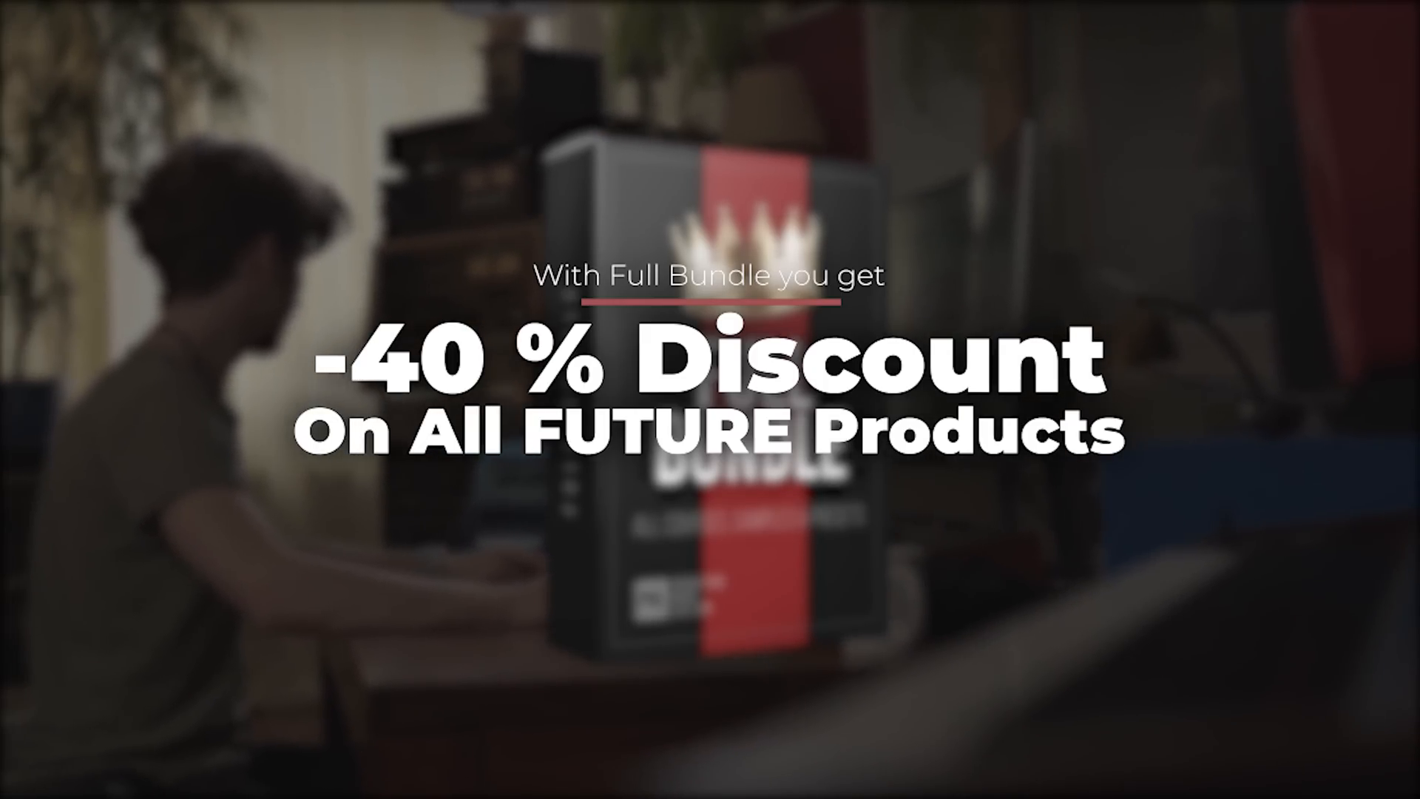
type("Sh")
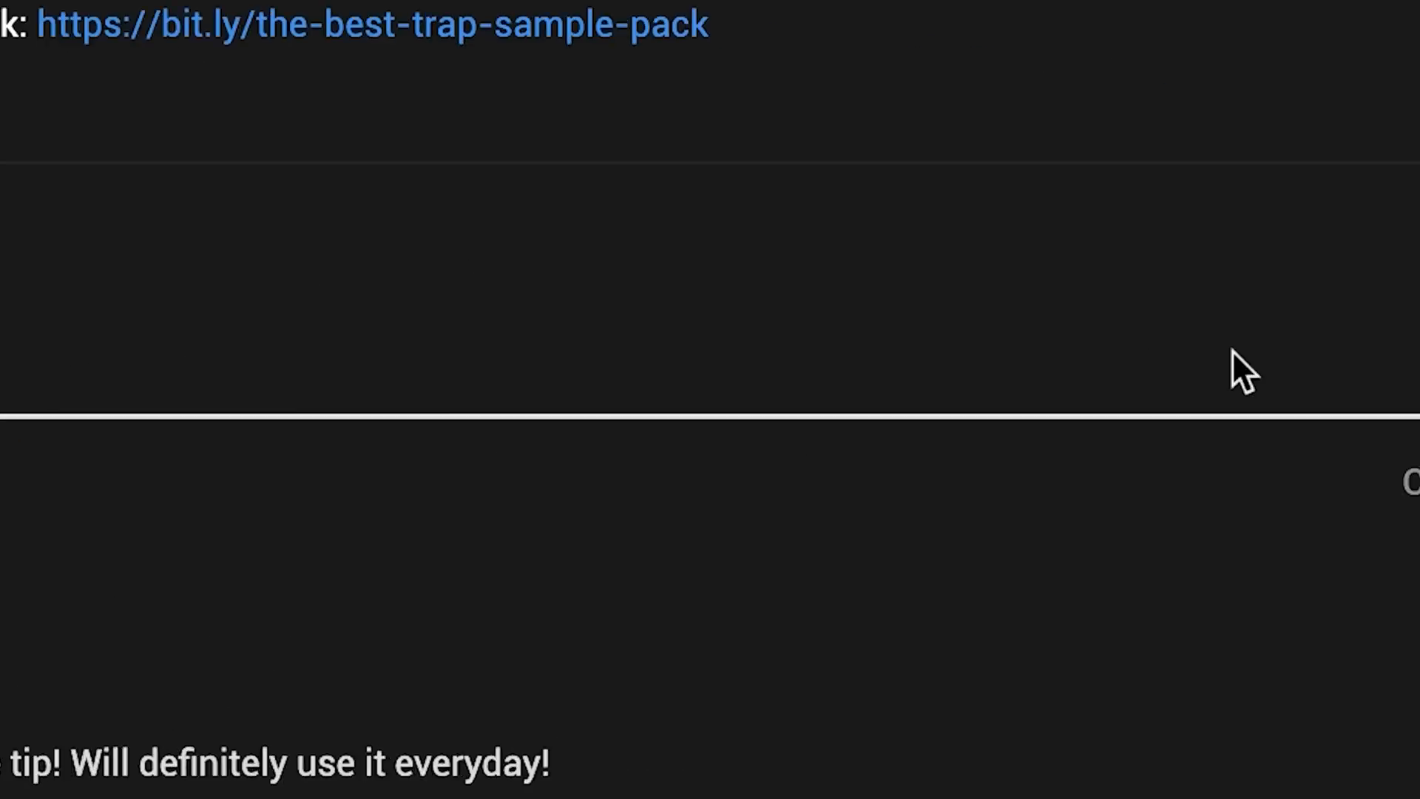
left_click(1112, 491)
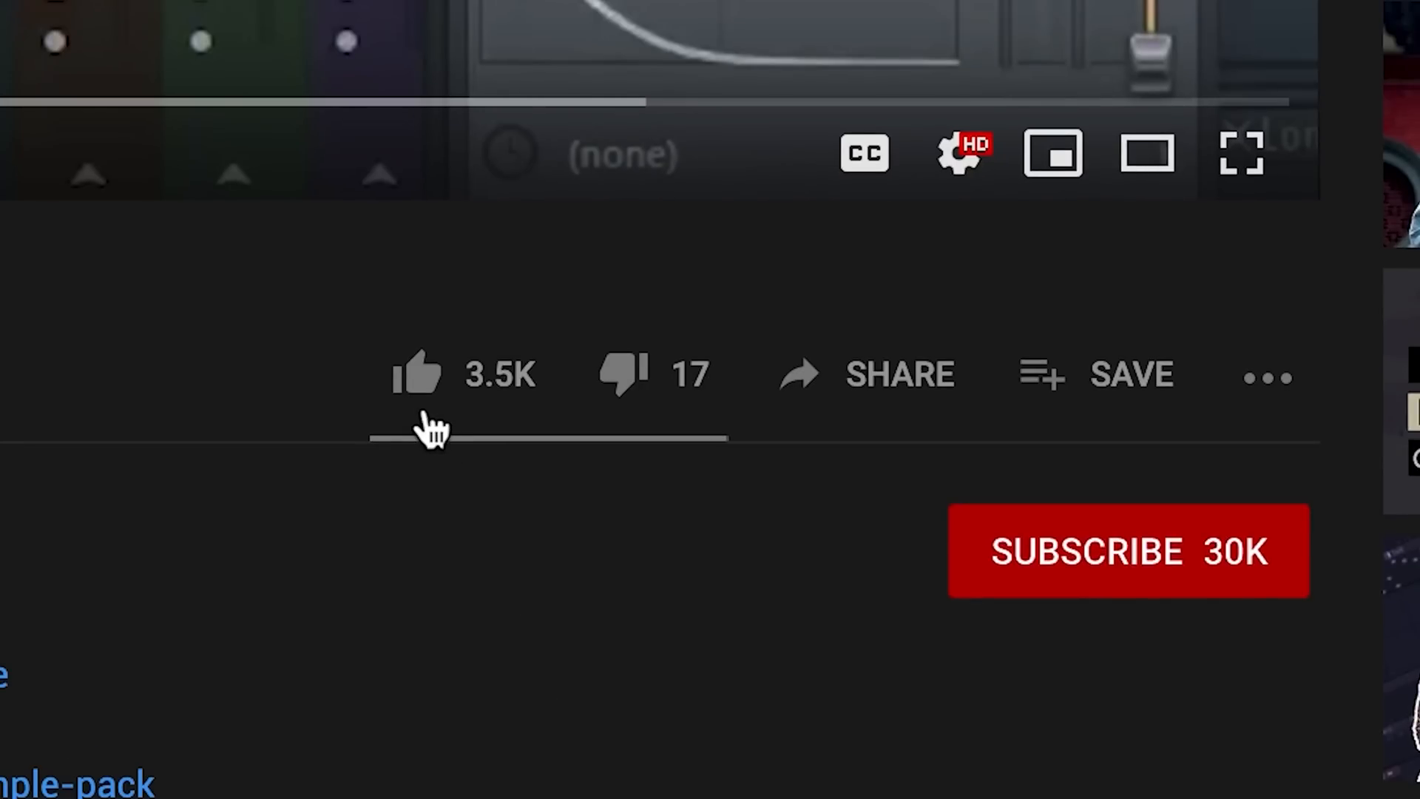
- On the YouTube page, like the video and subscribe to the channel with all notifications enabled
left_click(418, 399)
left_click(1091, 576)
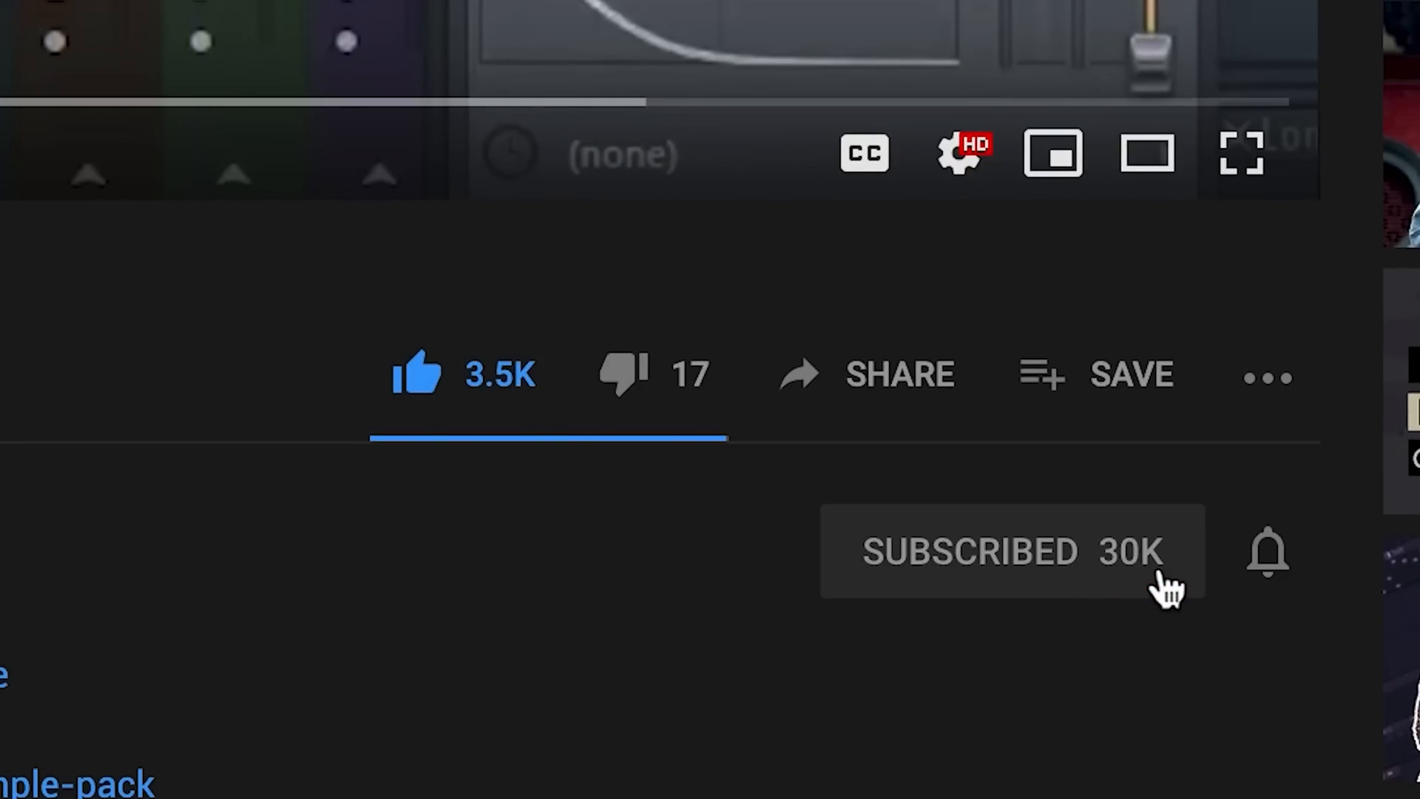
left_click(1269, 581)
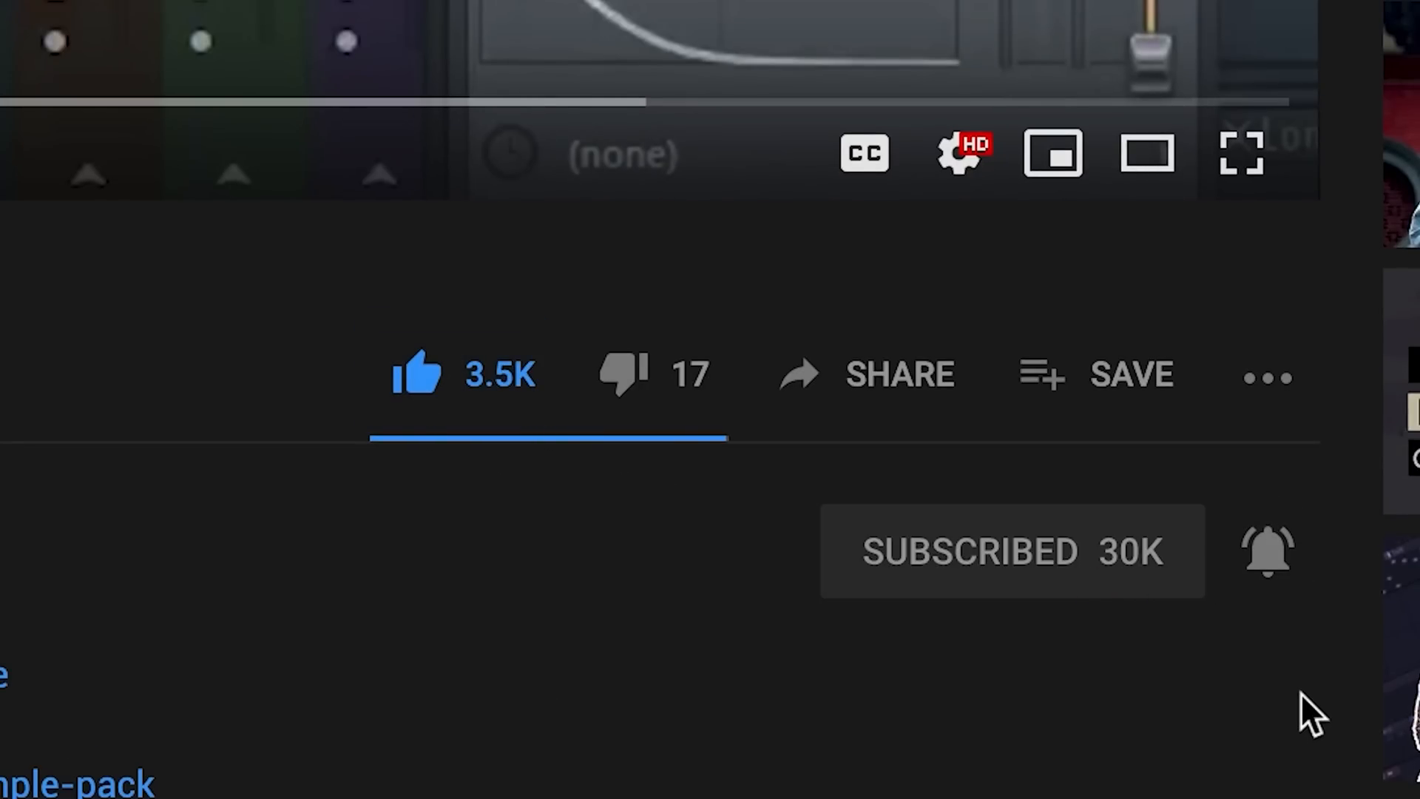